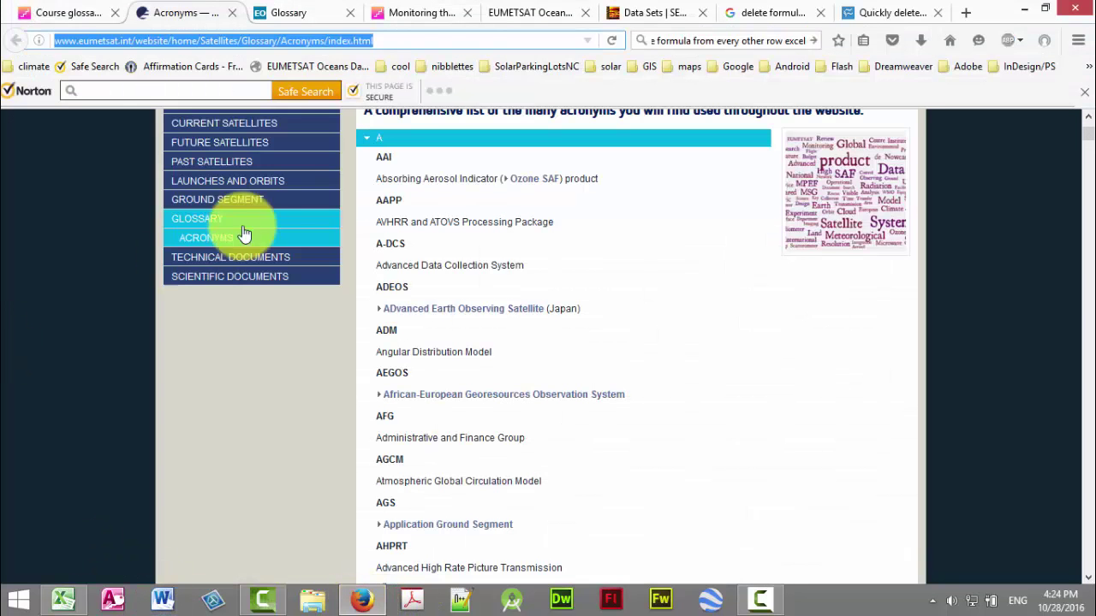
# View the Monitoring the Oceans from Space course page, its Course glossaries page and the EUMETSAT acronyms list
pyautogui.click(400, 13)
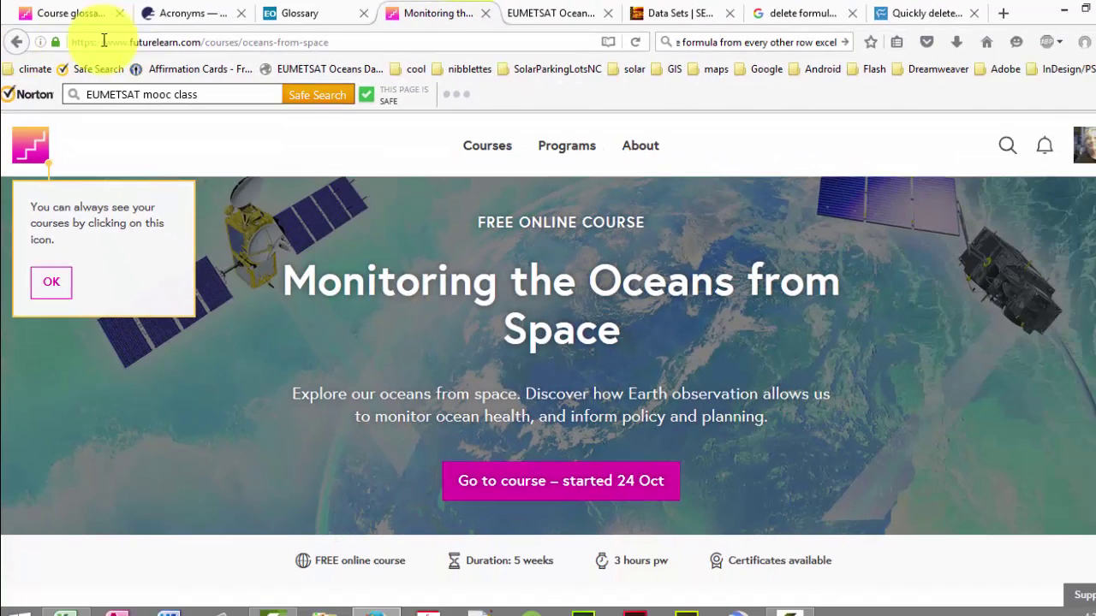
pyautogui.click(84, 14)
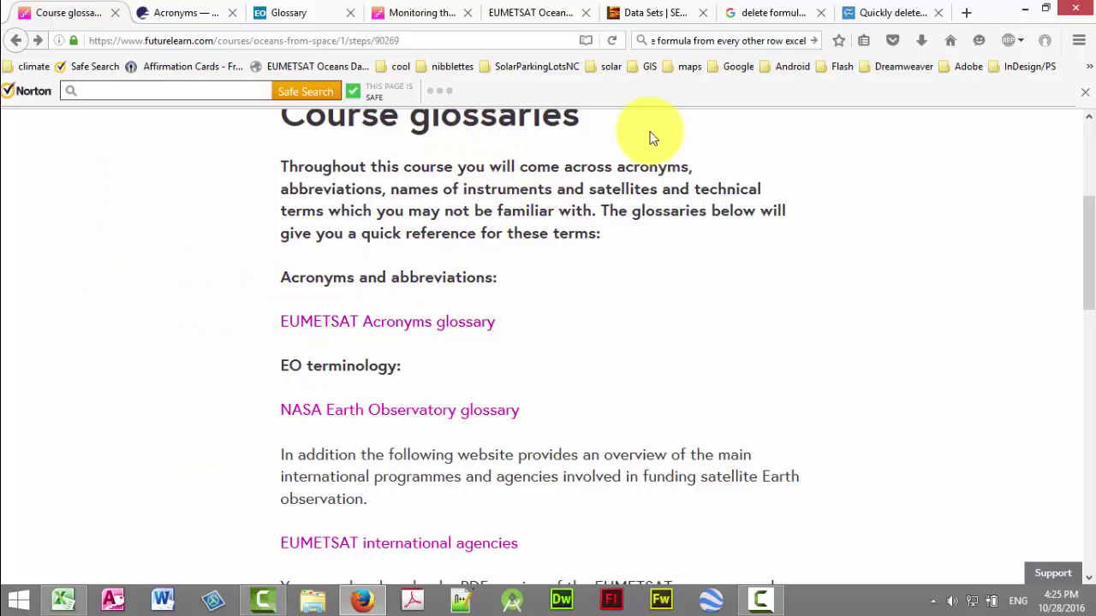
pyautogui.click(469, 322)
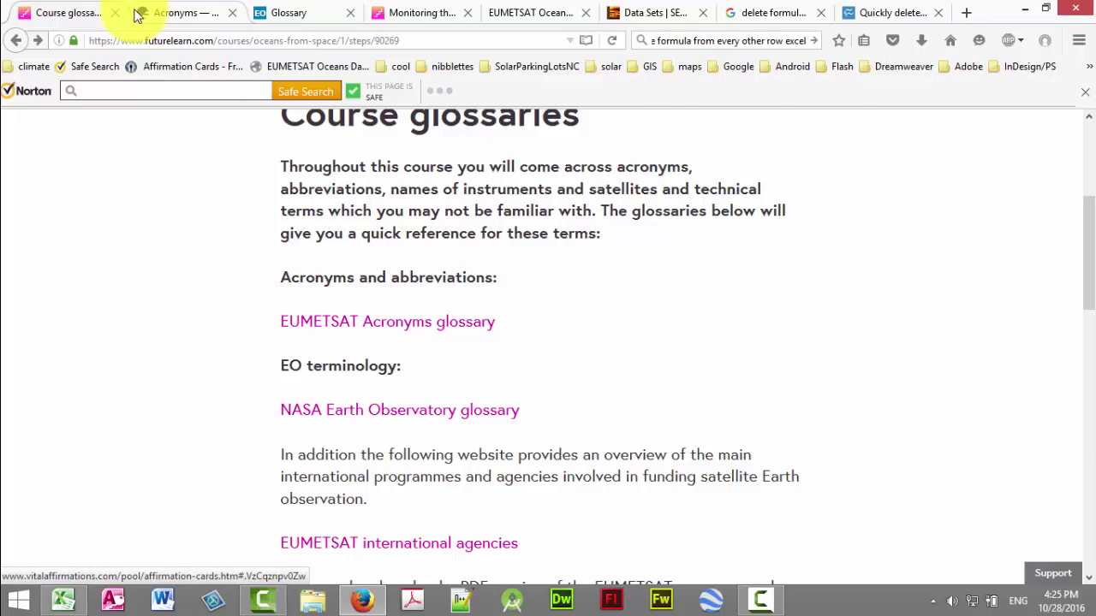
pyautogui.click(178, 12)
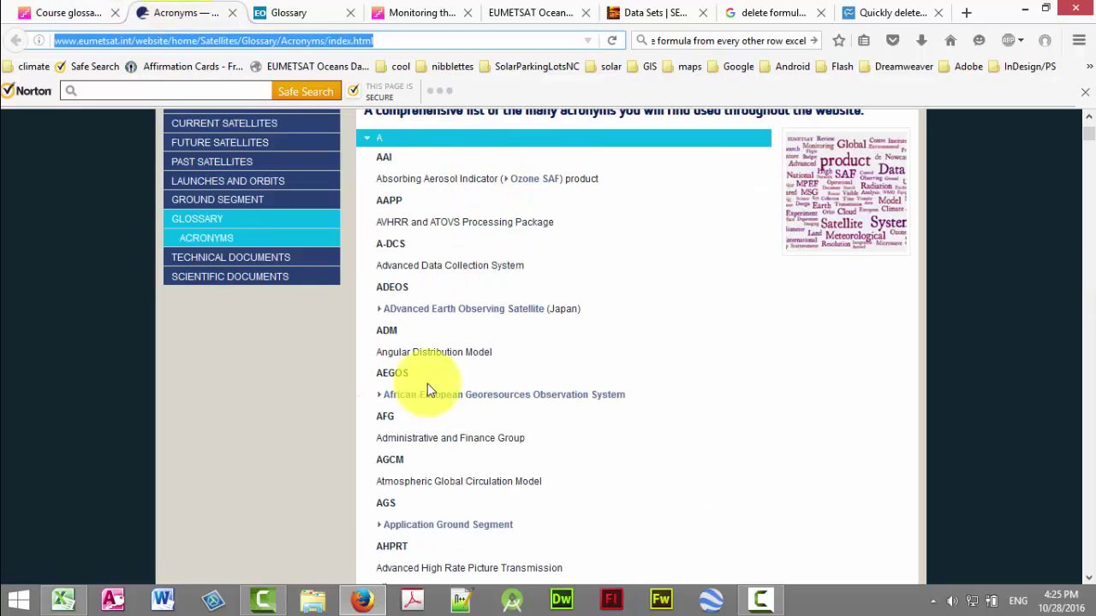
# Switch to Excel and delete the sheet rows of all blank cells in A1:A1905 of Sheet2, selecting them with Go To Special
pyautogui.click(64, 603)
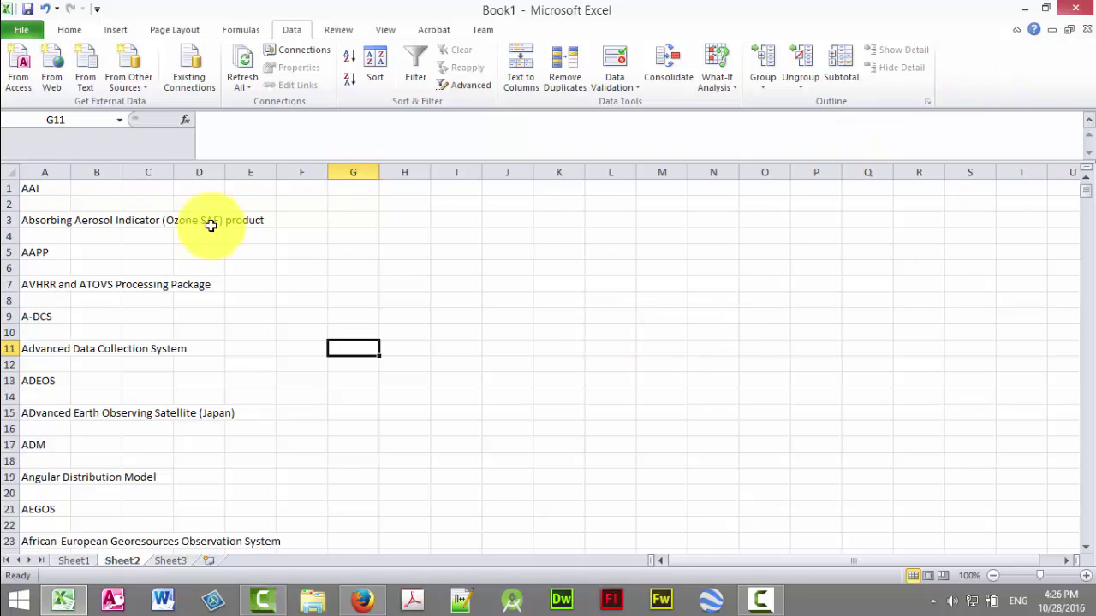
pyautogui.moveTo(39, 187); pyautogui.dragTo(32, 235)
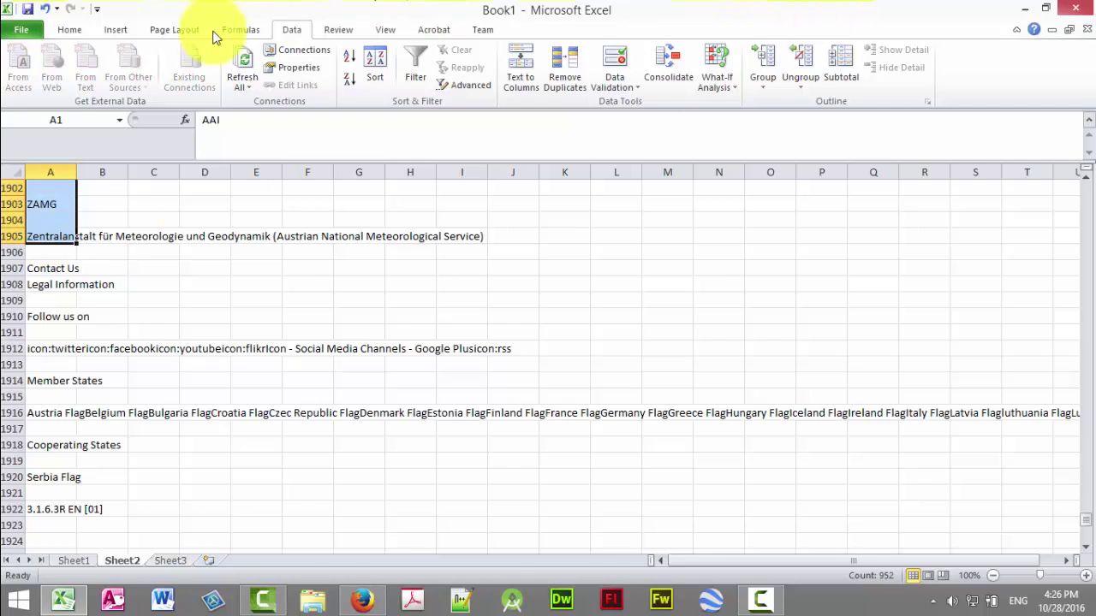
pyautogui.click(72, 32)
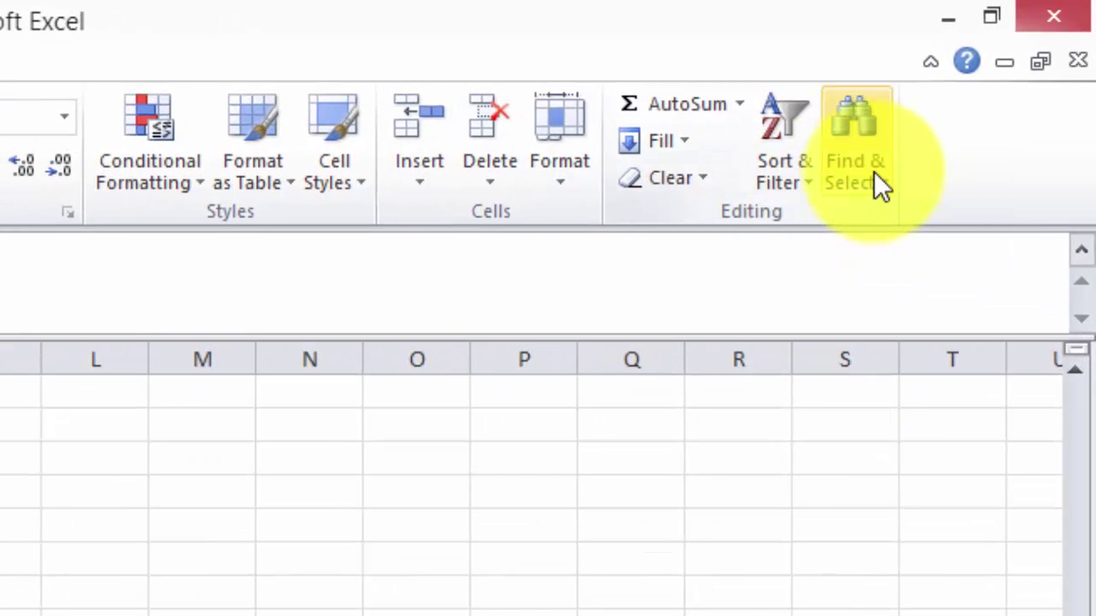
pyautogui.click(873, 171)
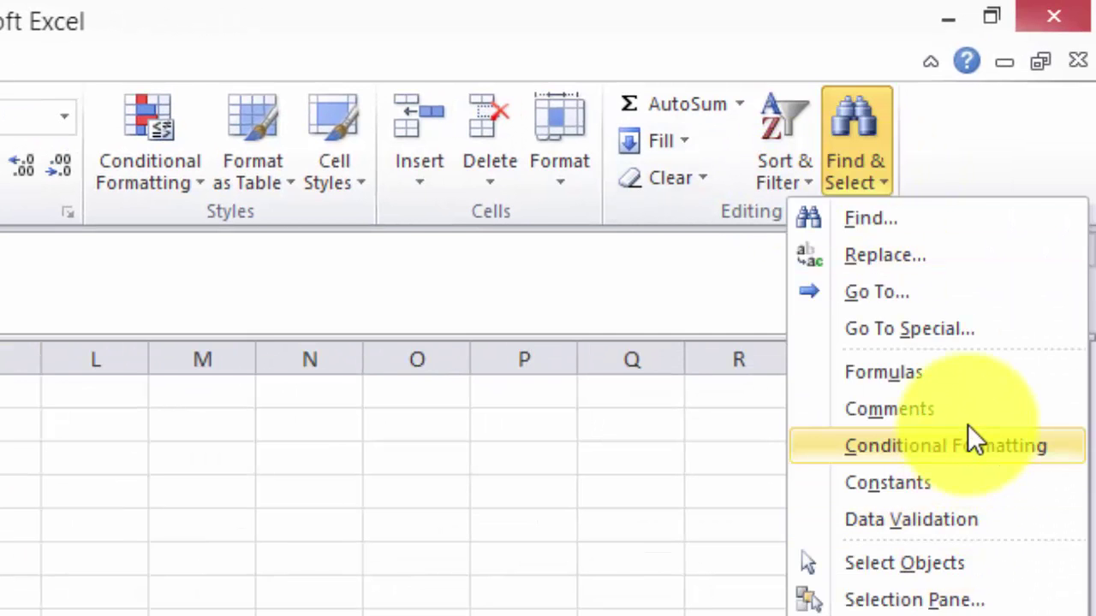
pyautogui.click(981, 339)
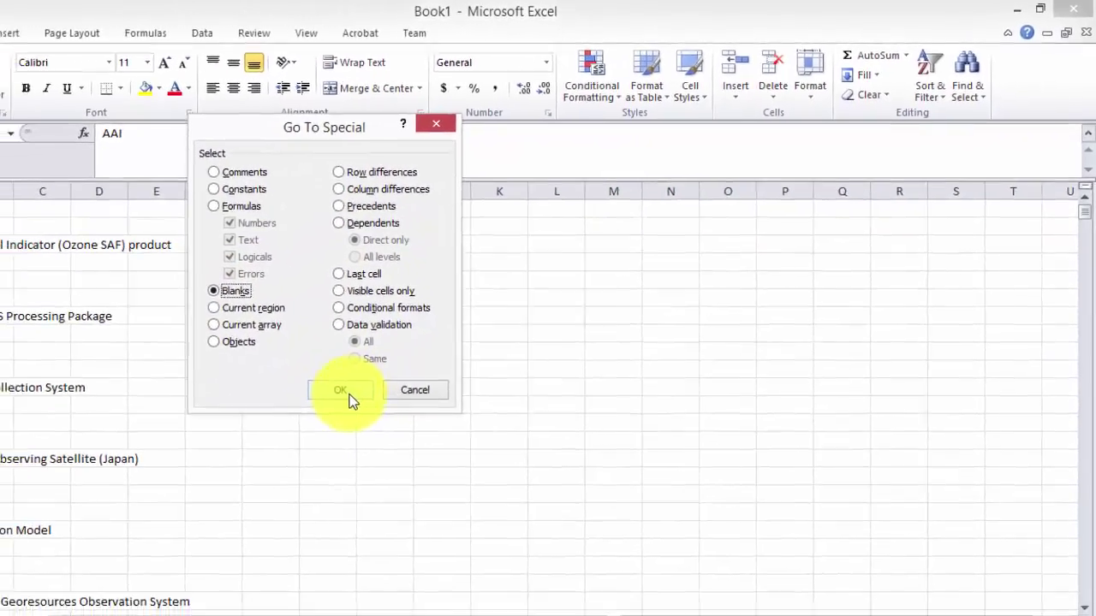
pyautogui.click(261, 435)
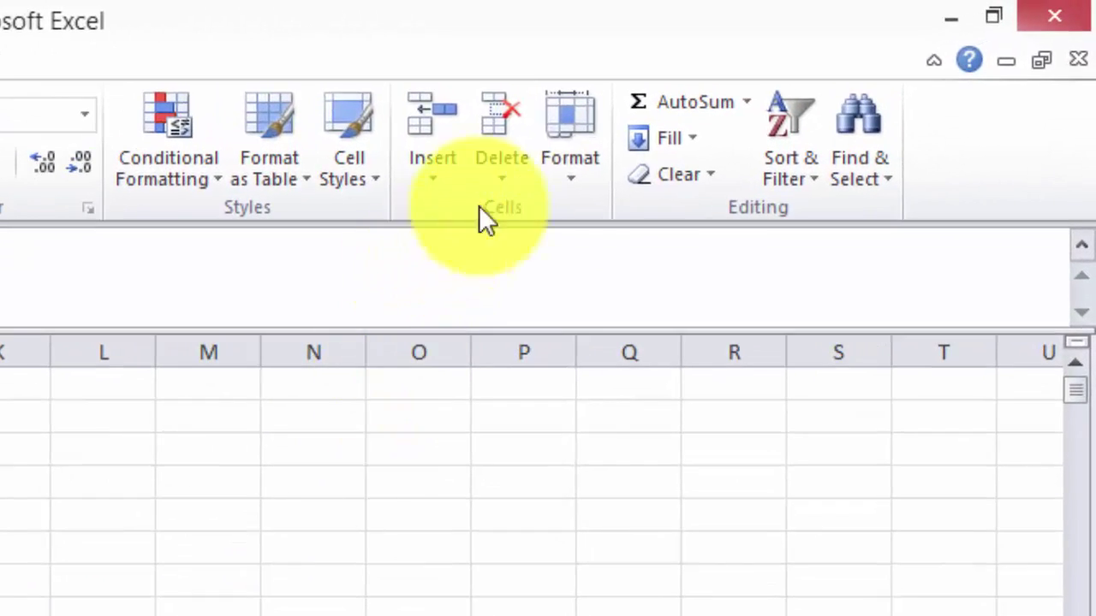
pyautogui.click(512, 150)
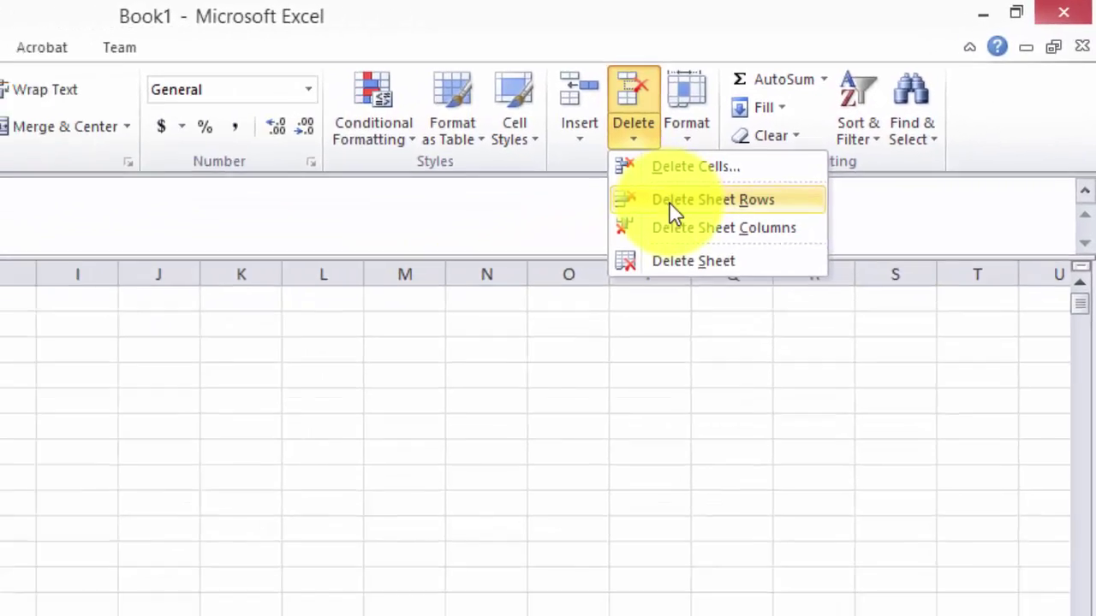
pyautogui.click(553, 257)
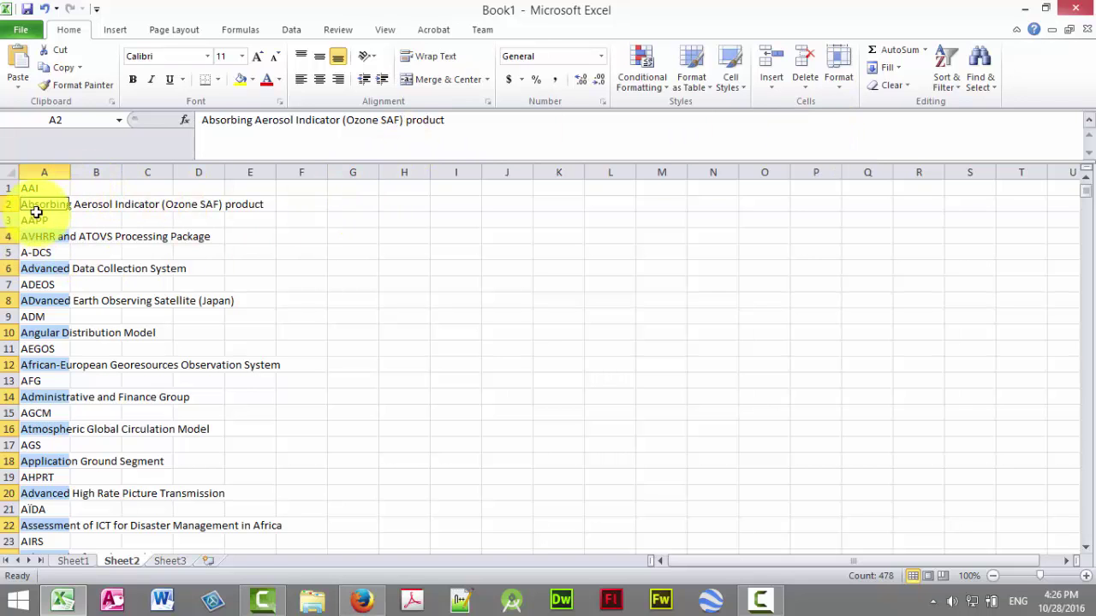
# Enter the formula =IF(ISODD(ROW(A1)),A1,"") in cell B1 to pull the acronyms from the odd rows
pyautogui.click(107, 187)
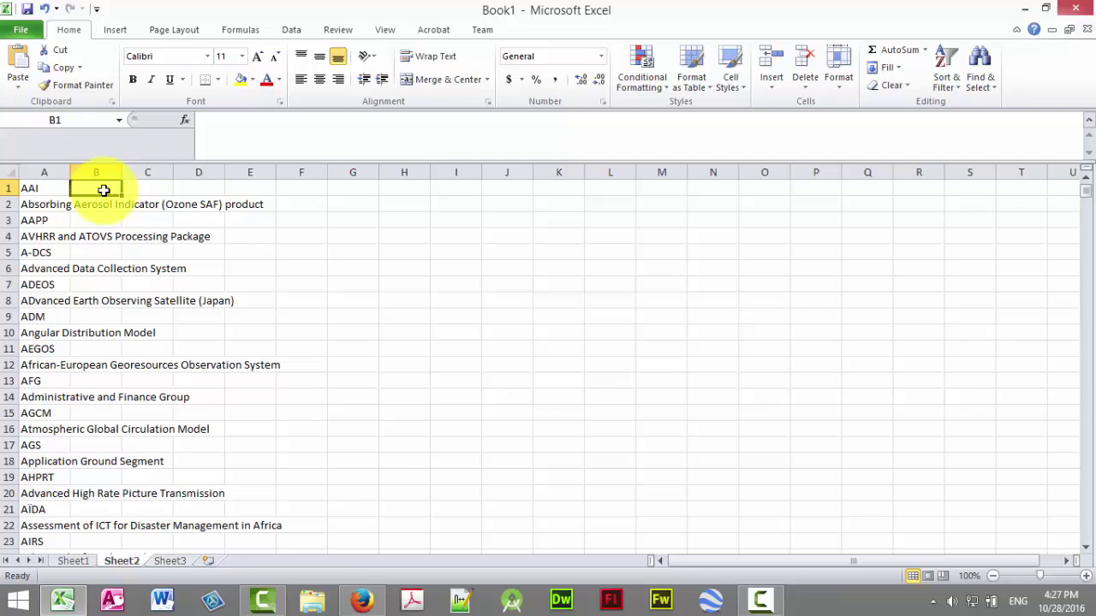
pyautogui.click(212, 119)
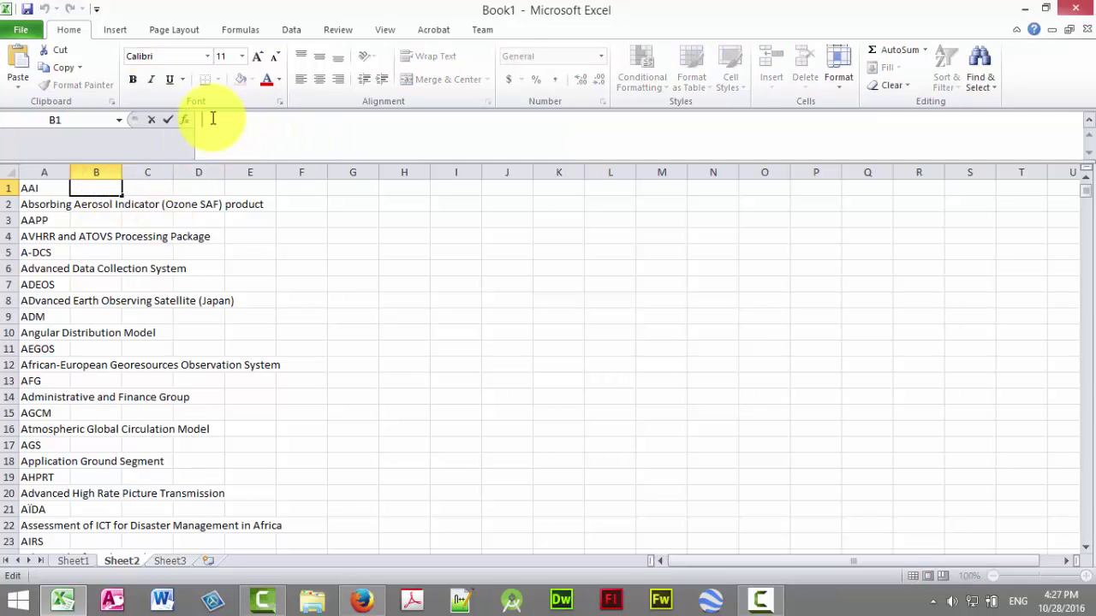
pyautogui.write('=')
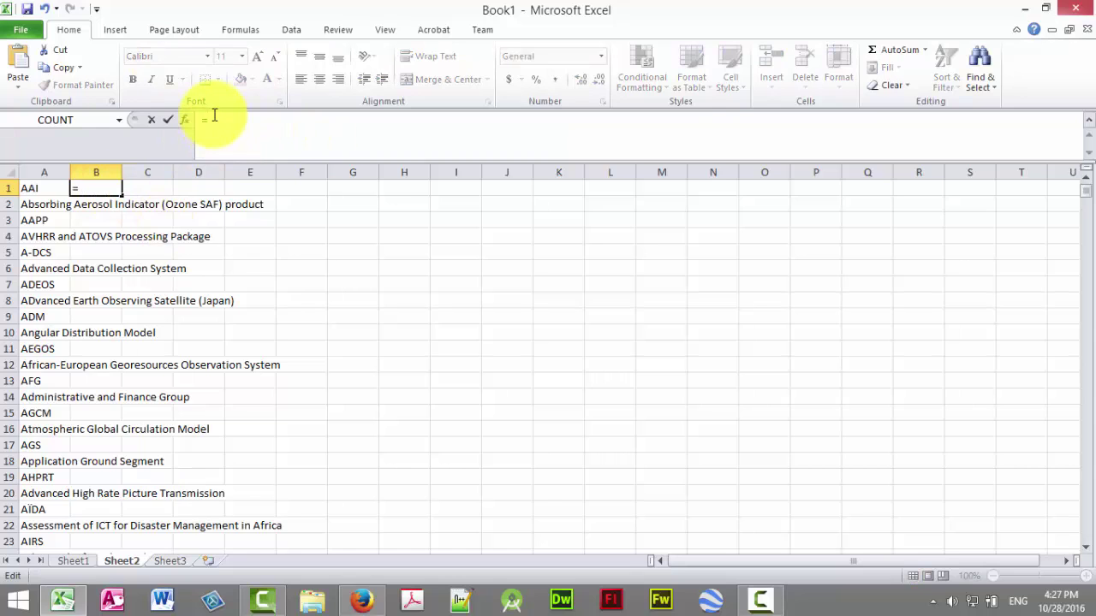
pyautogui.write('IF(')
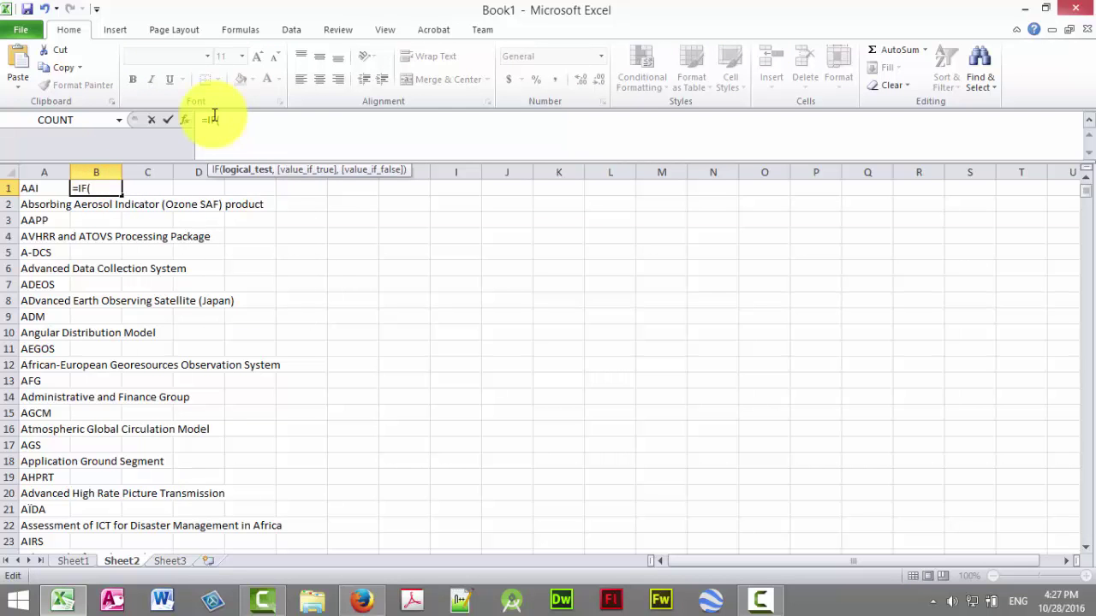
pyautogui.write('ISODD')
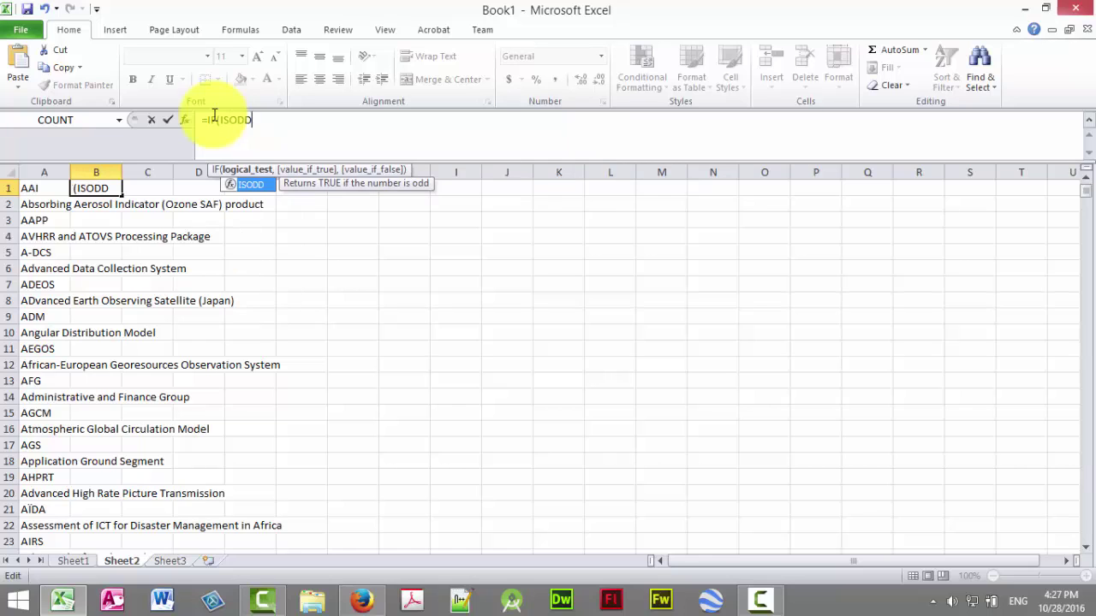
pyautogui.write('(ROW')
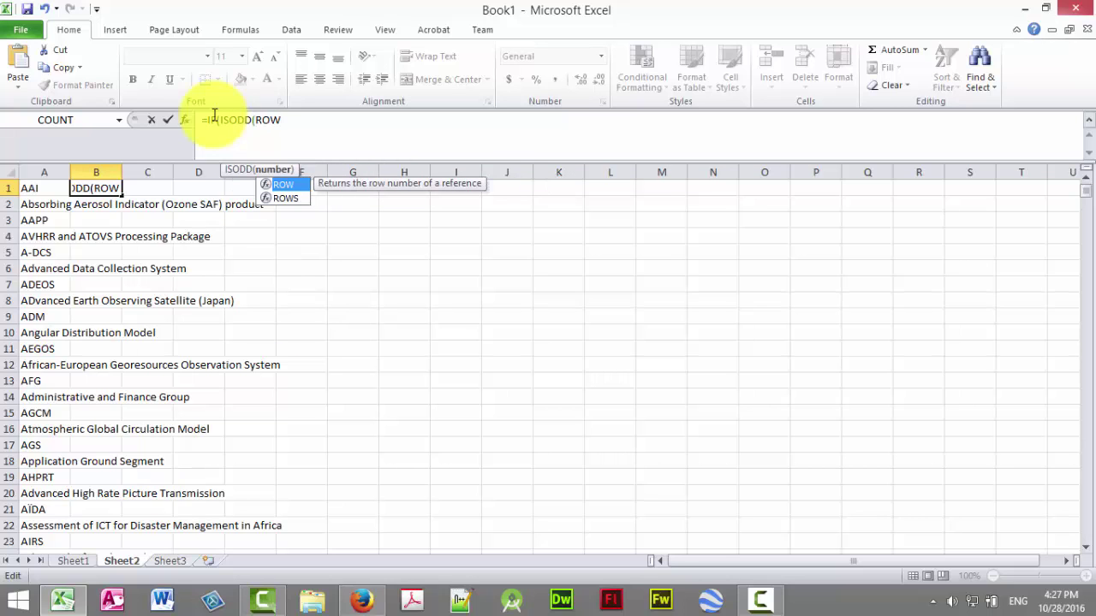
pyautogui.write('(A')
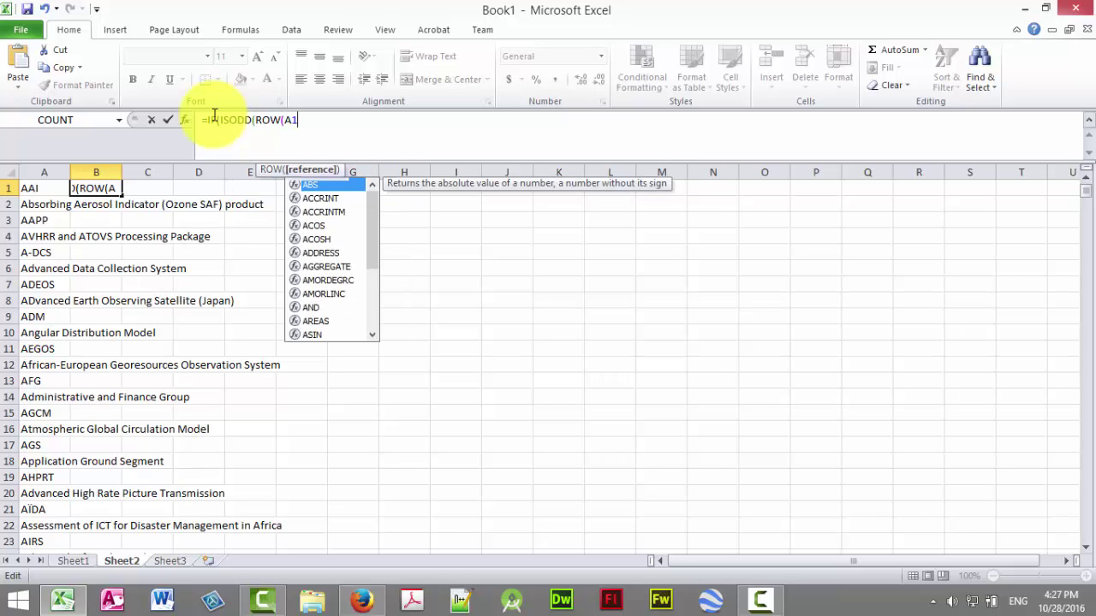
pyautogui.write('1)')
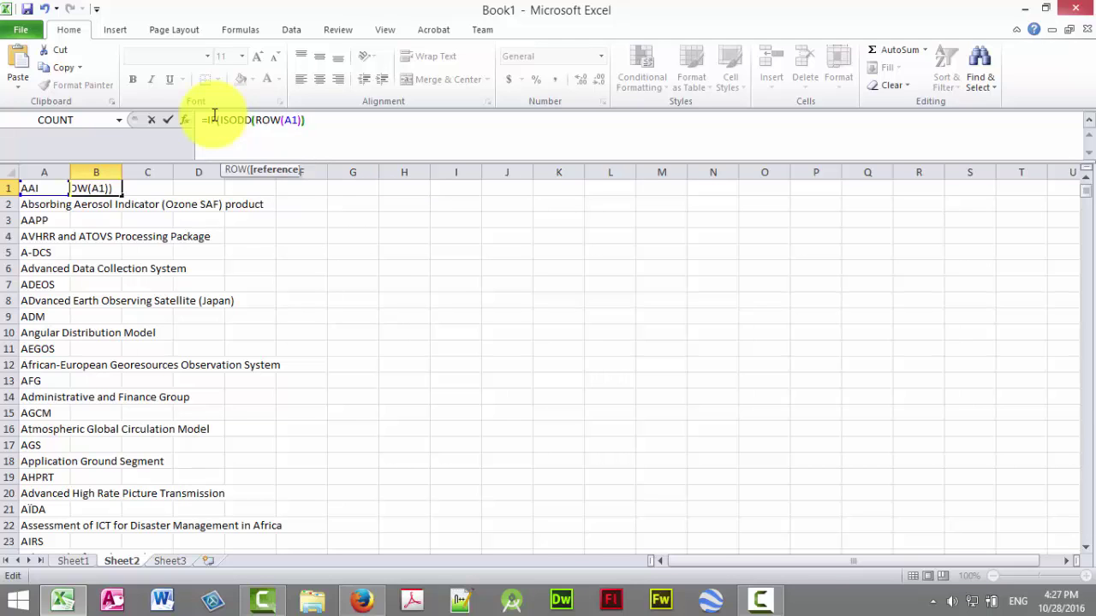
pyautogui.write('),')
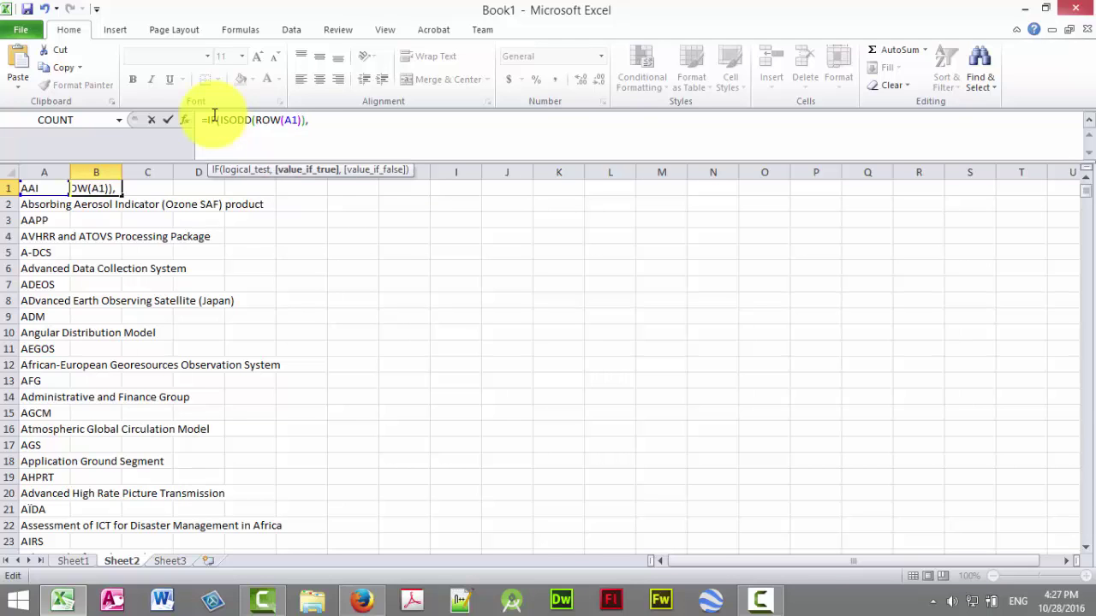
pyautogui.write('A!')
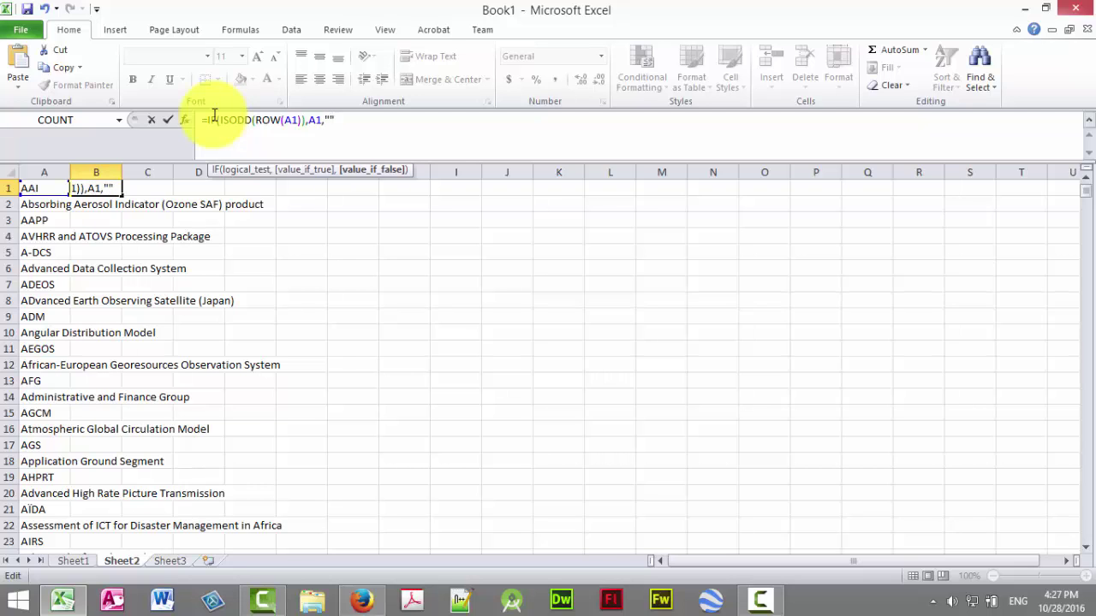
pyautogui.press('Tab')
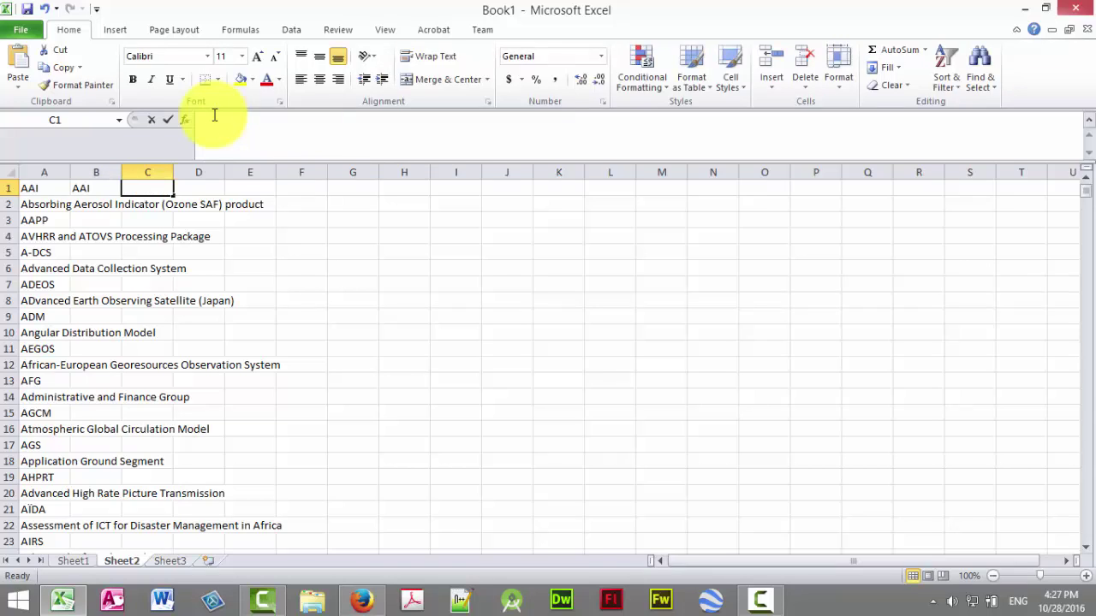
# Enter the formula =IF(ISEVEN(ROW(A2)),A2,"") in cell C1 to pull the definitions from the even rows
pyautogui.click(214, 116)
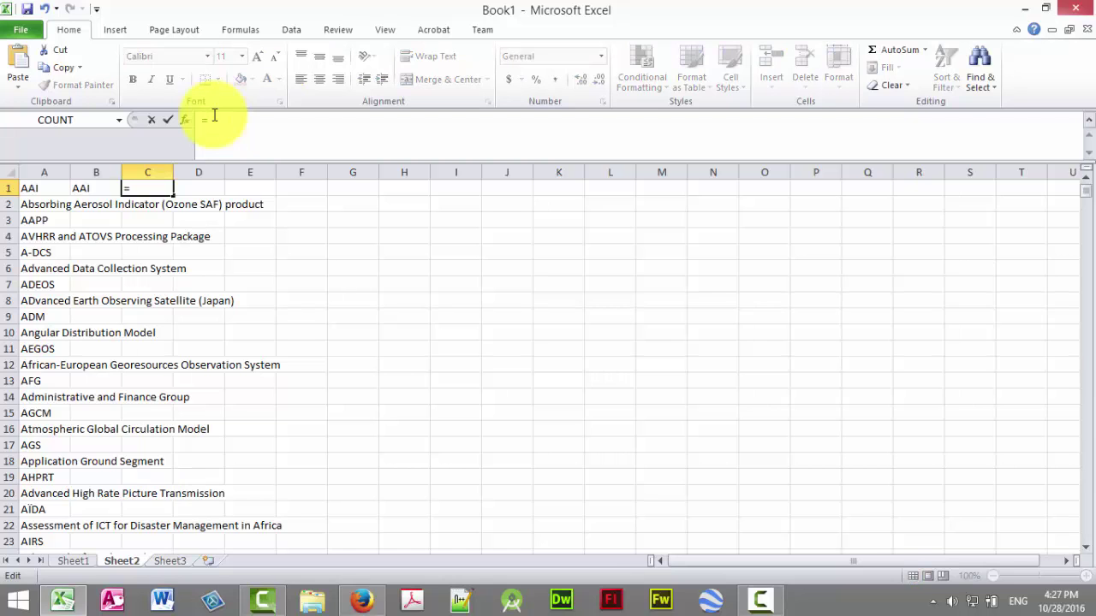
pyautogui.write('=IF')
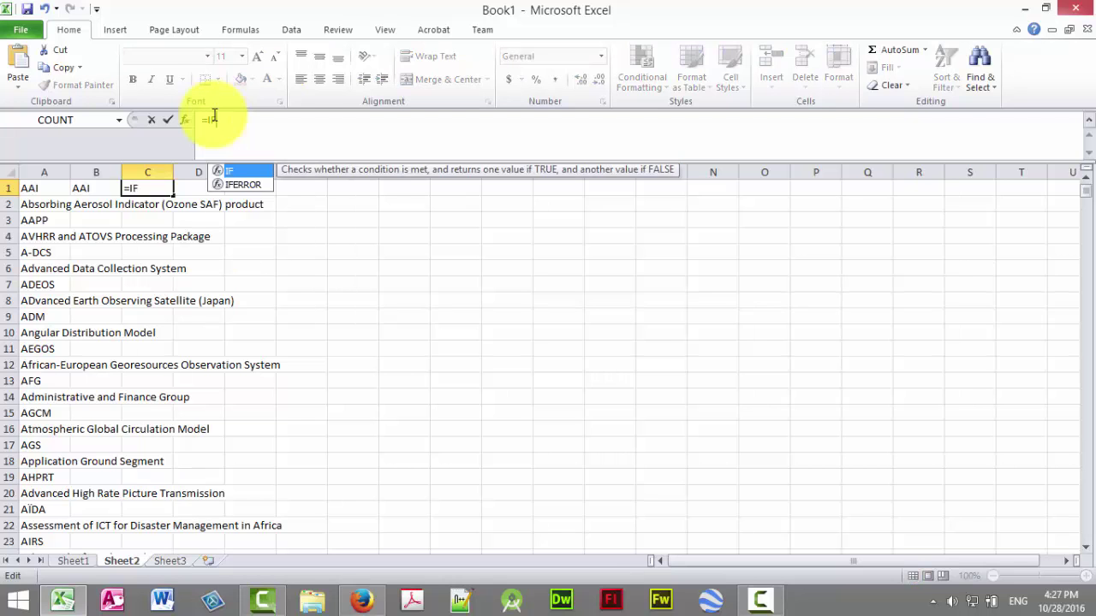
pyautogui.write('(ISE')
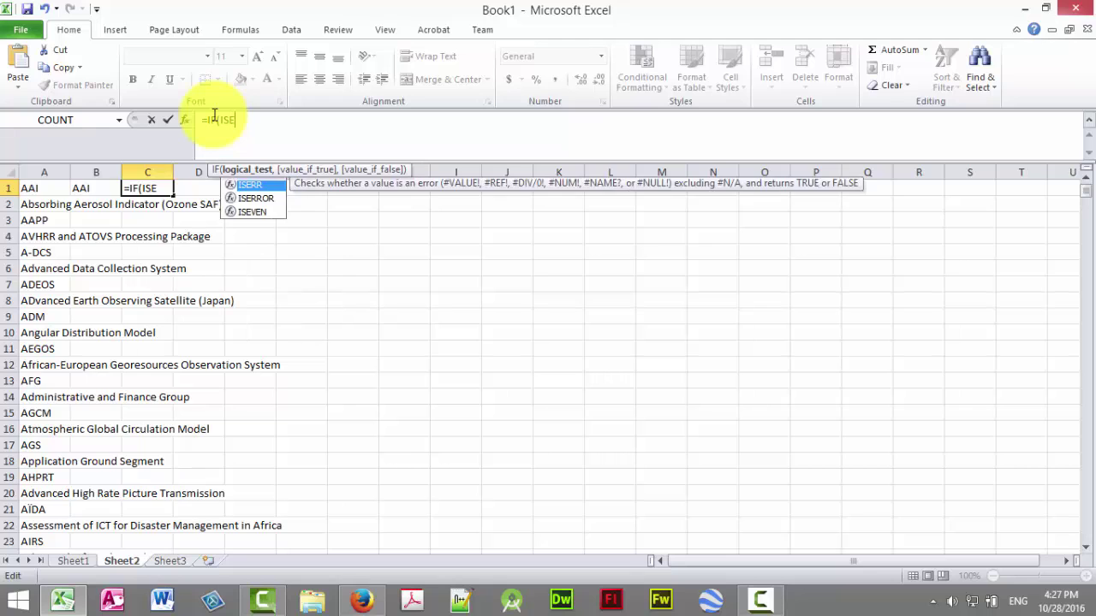
pyautogui.write('VEN')
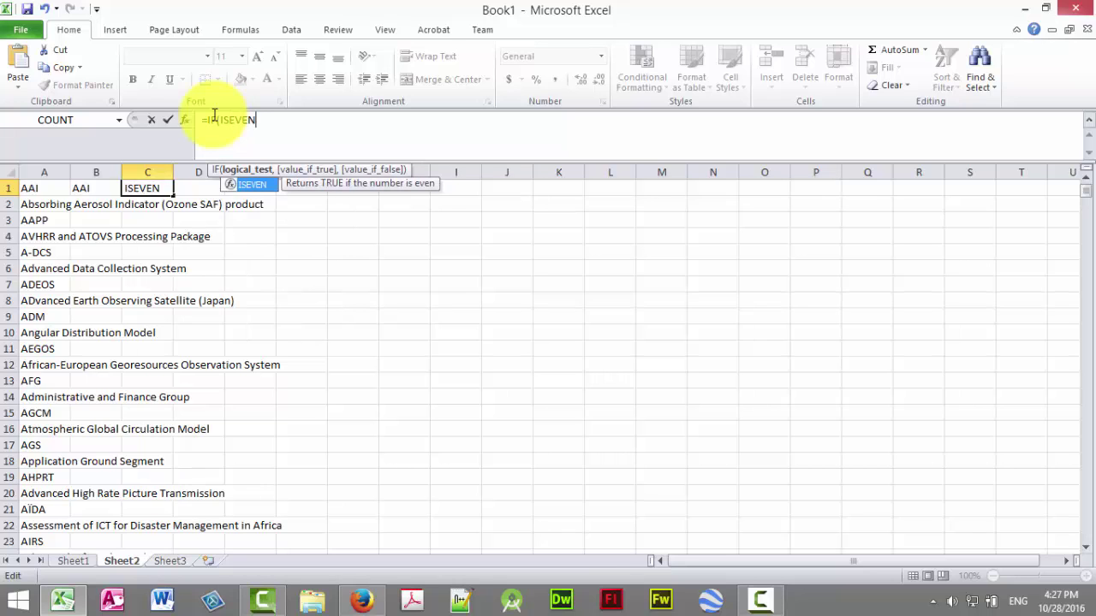
pyautogui.write('(')
pyautogui.write('ROW')
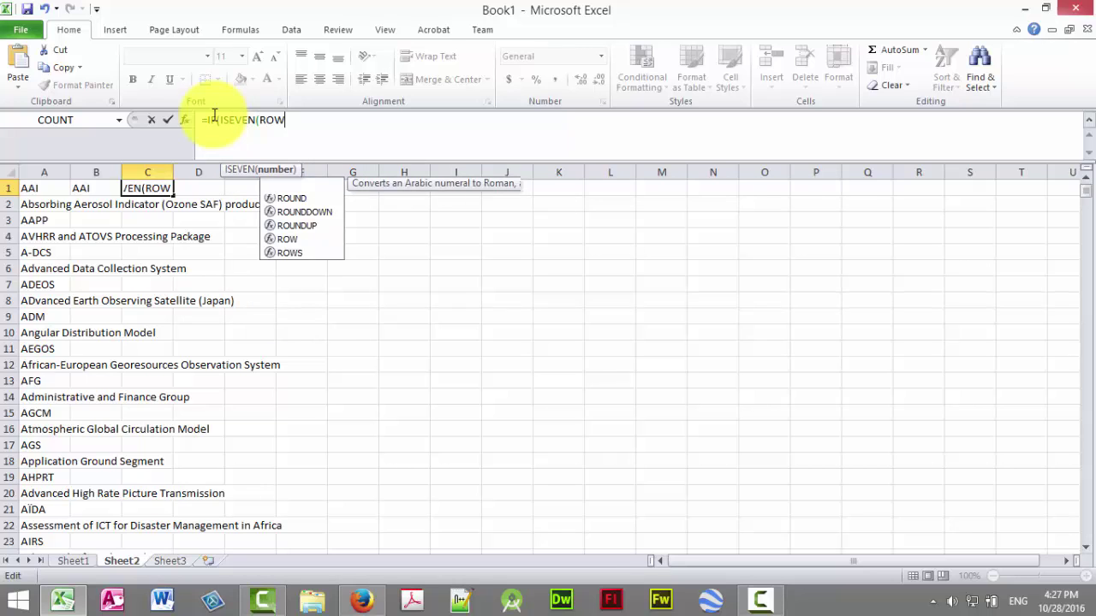
pyautogui.write('(A')
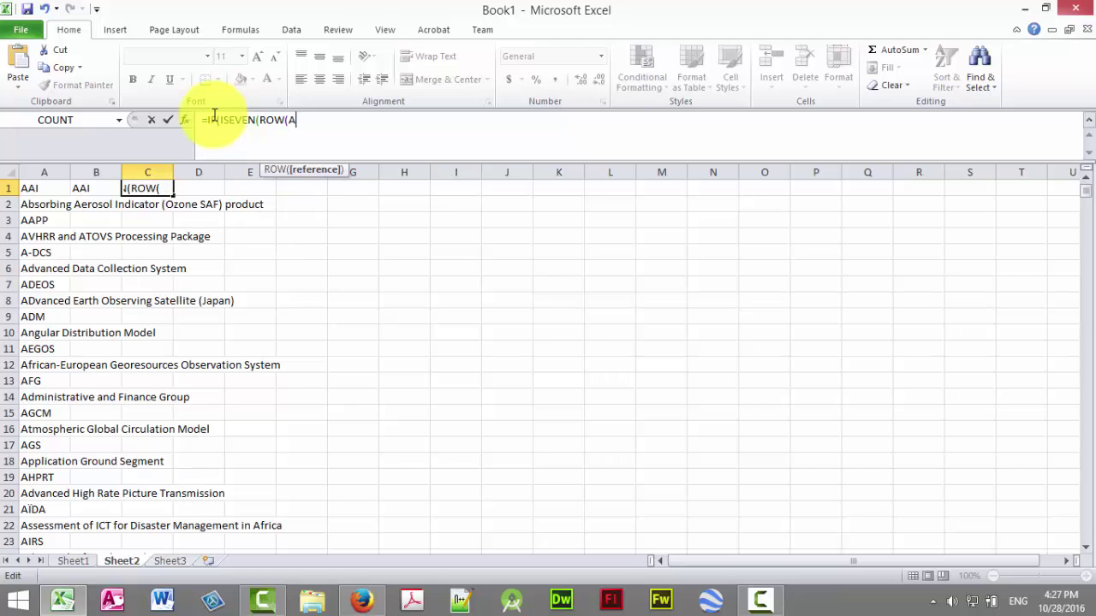
pyautogui.write('2)),')
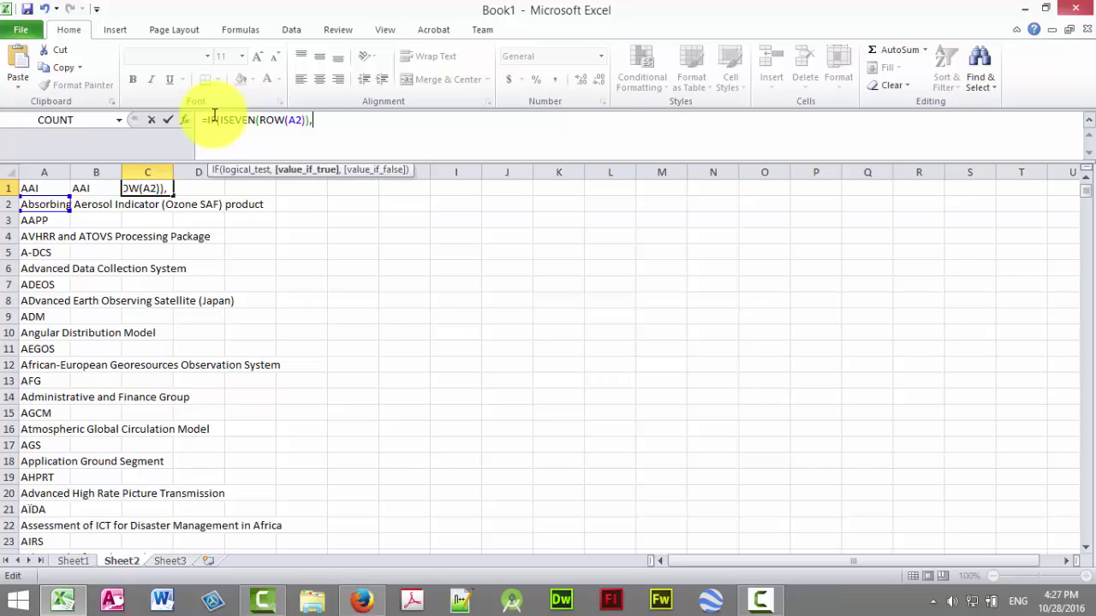
pyautogui.write('A')
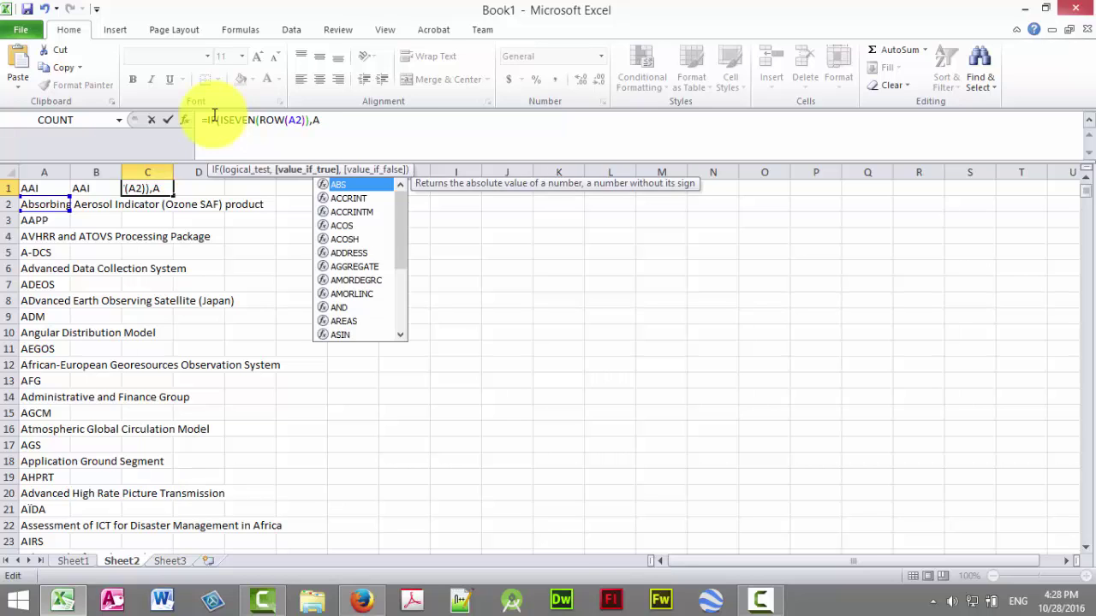
pyautogui.write('2,"')
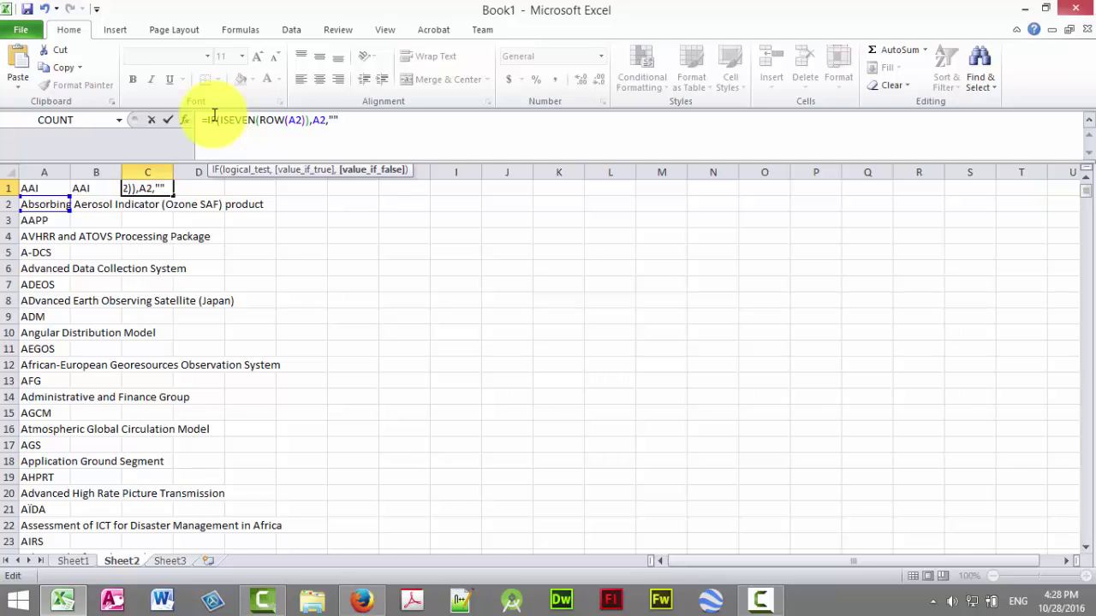
pyautogui.press('Tab')
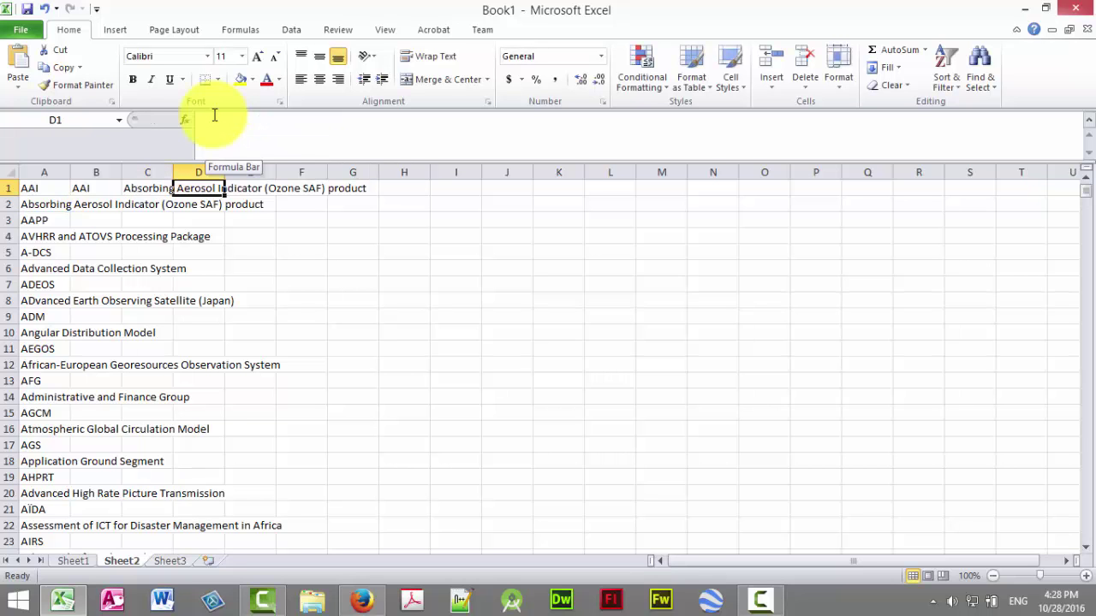
# Fill the B1 formula down column B alongside the whole list in column A
pyautogui.click(114, 185)
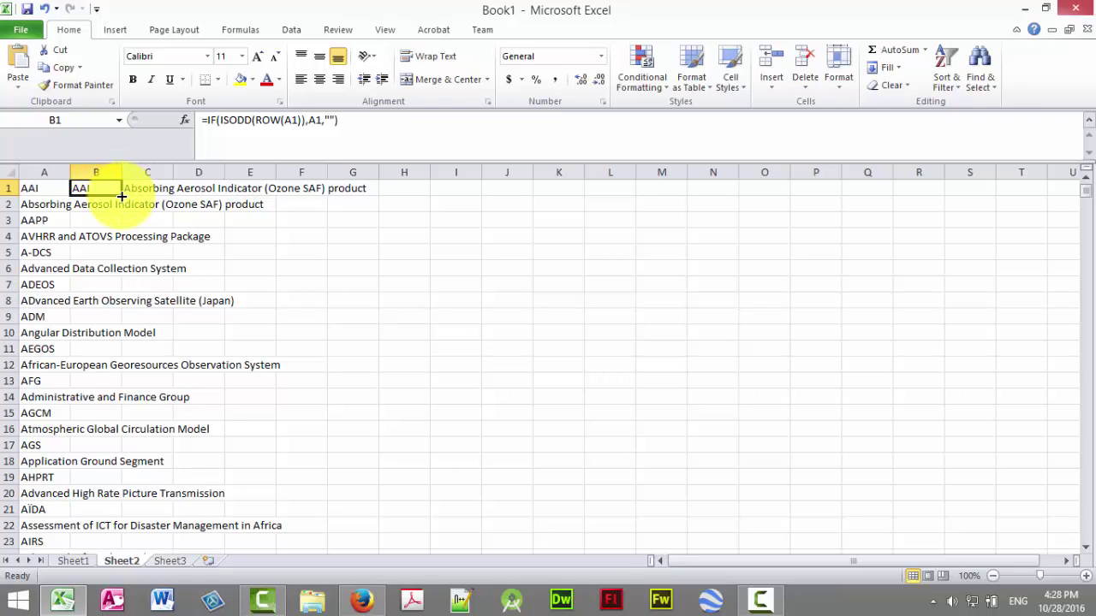
pyautogui.doubleClick(120, 195)
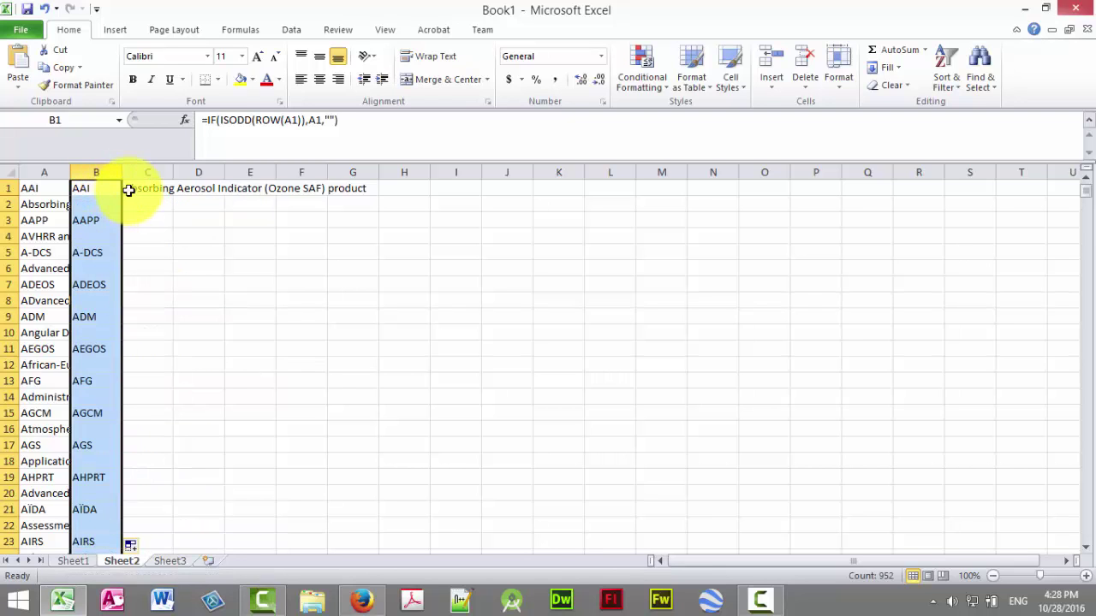
# Fill the C1 formula down column C alongside the whole list
pyautogui.click(133, 188)
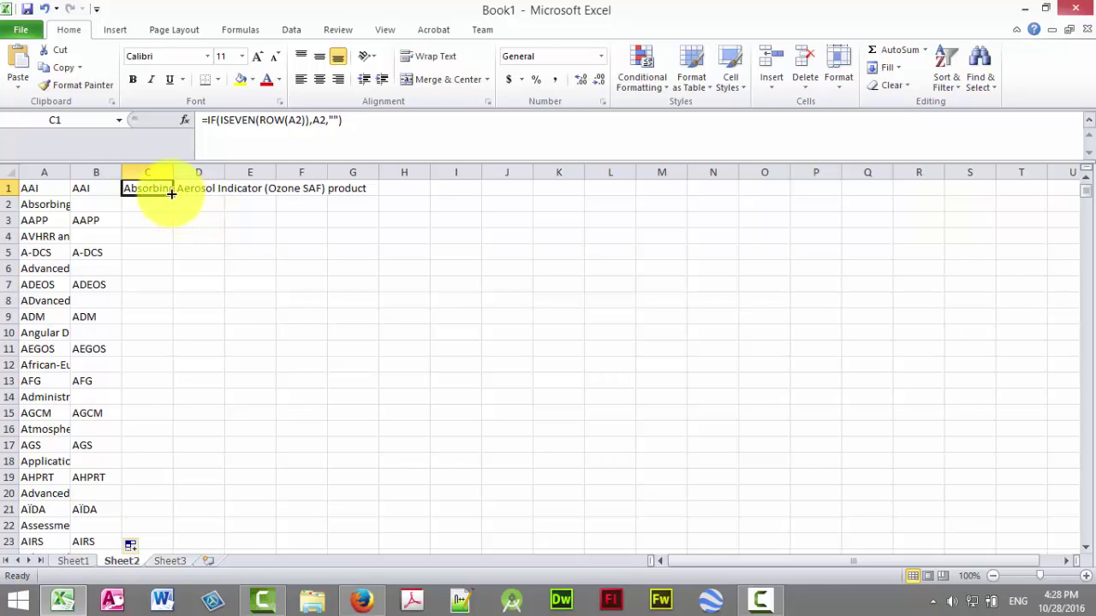
pyautogui.doubleClick(172, 195)
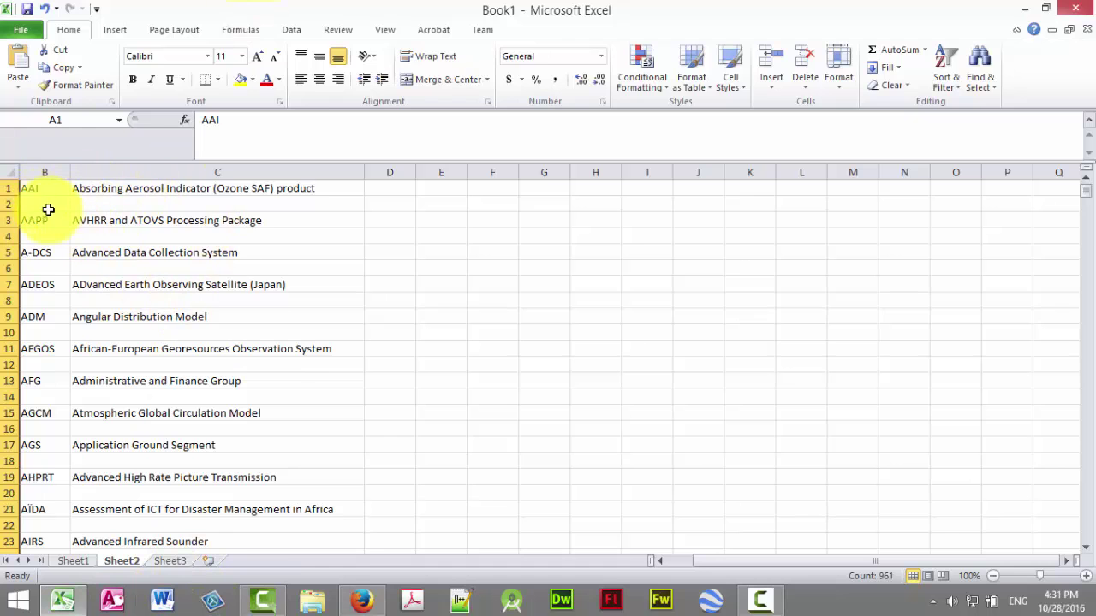
# Try to select the blank cells in B1:C951 with Go To Special, and check cells B2 and C2
pyautogui.moveTo(44, 190); pyautogui.dragTo(88, 509)
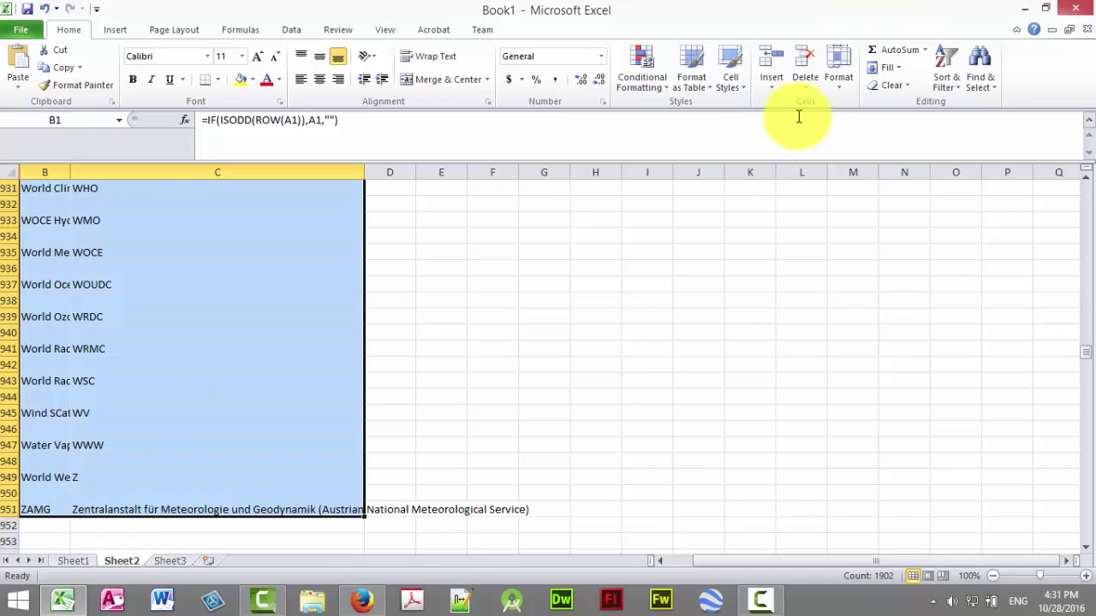
pyautogui.click(990, 62)
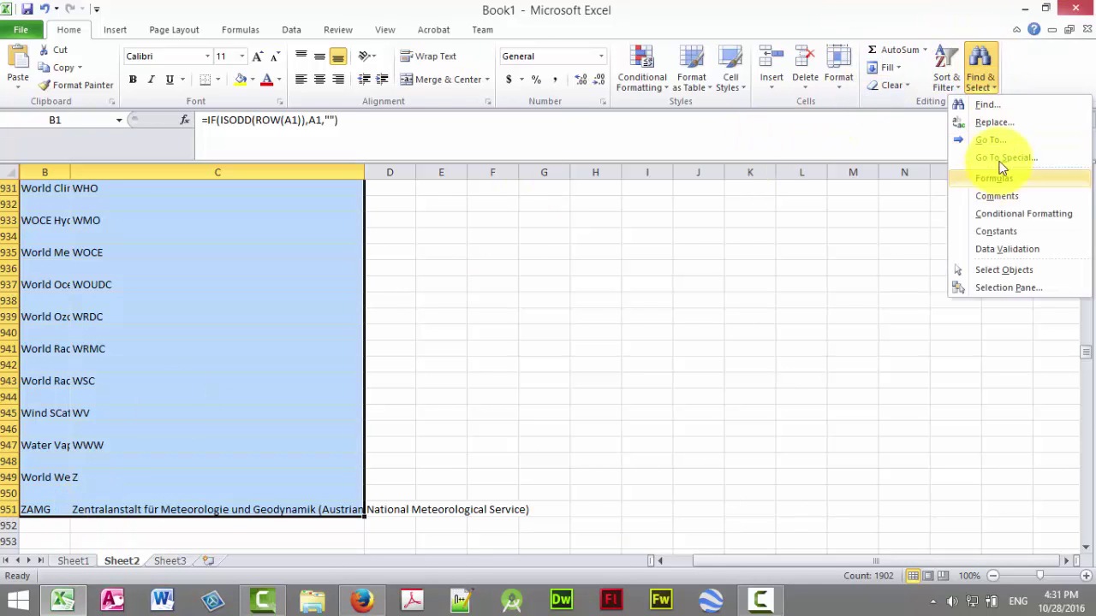
pyautogui.click(1049, 158)
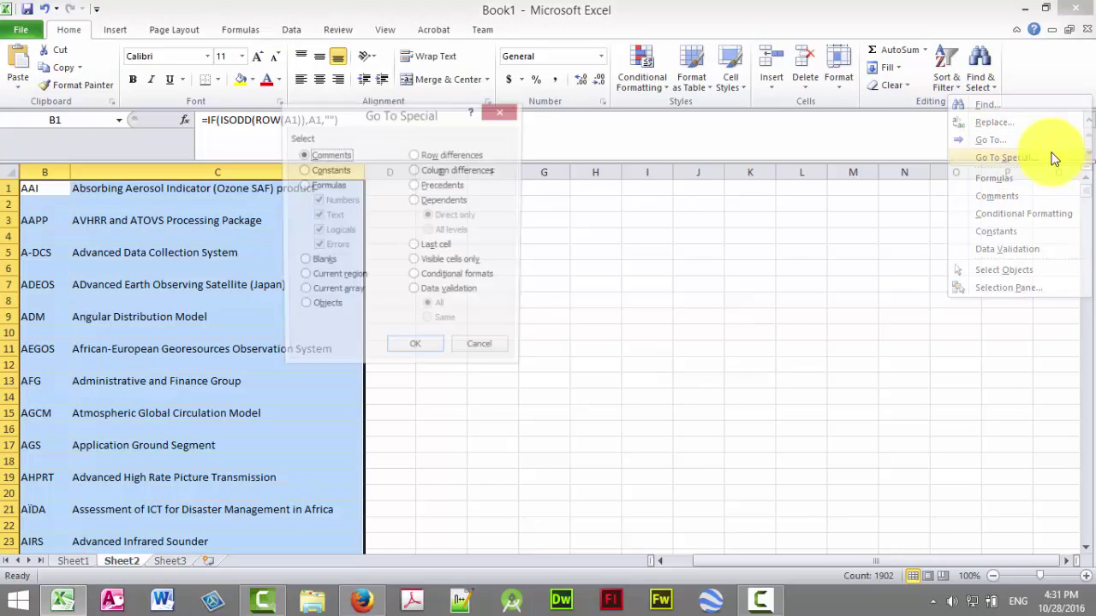
pyautogui.click(314, 264)
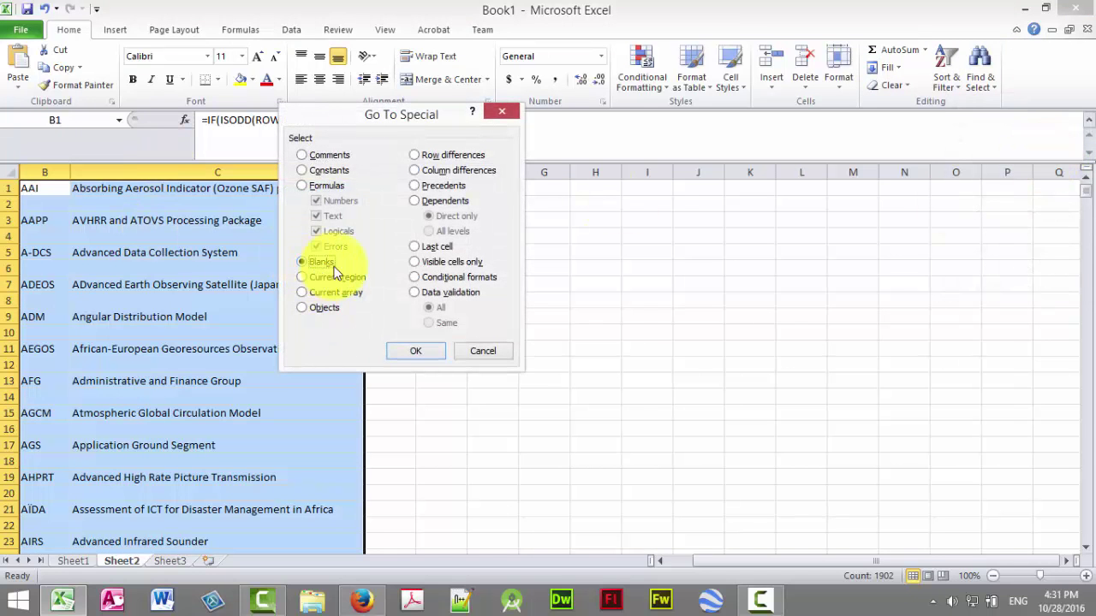
pyautogui.click(408, 351)
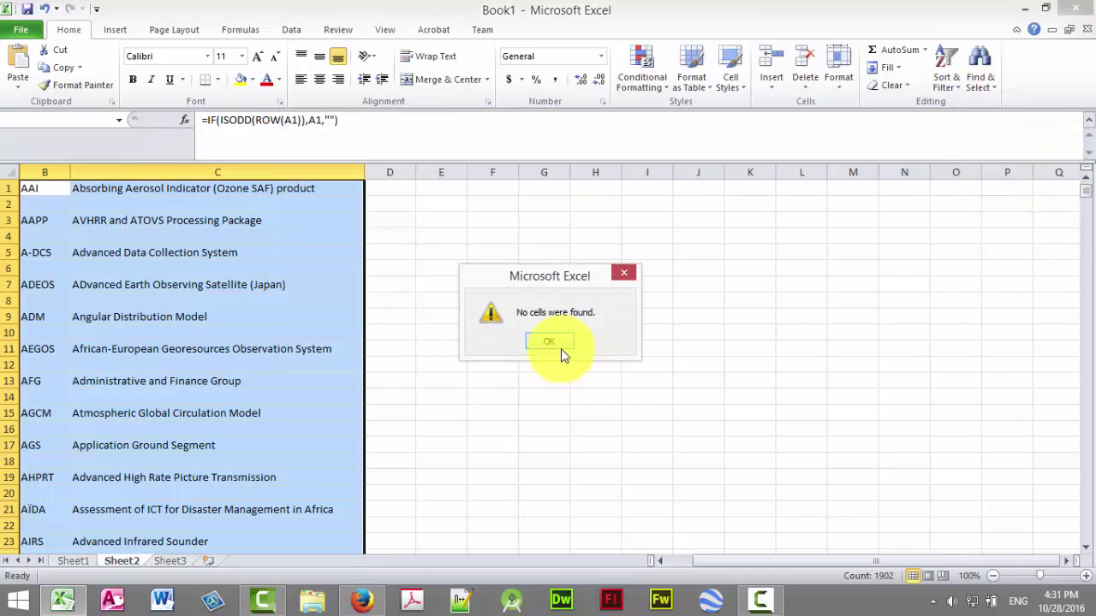
pyautogui.click(552, 339)
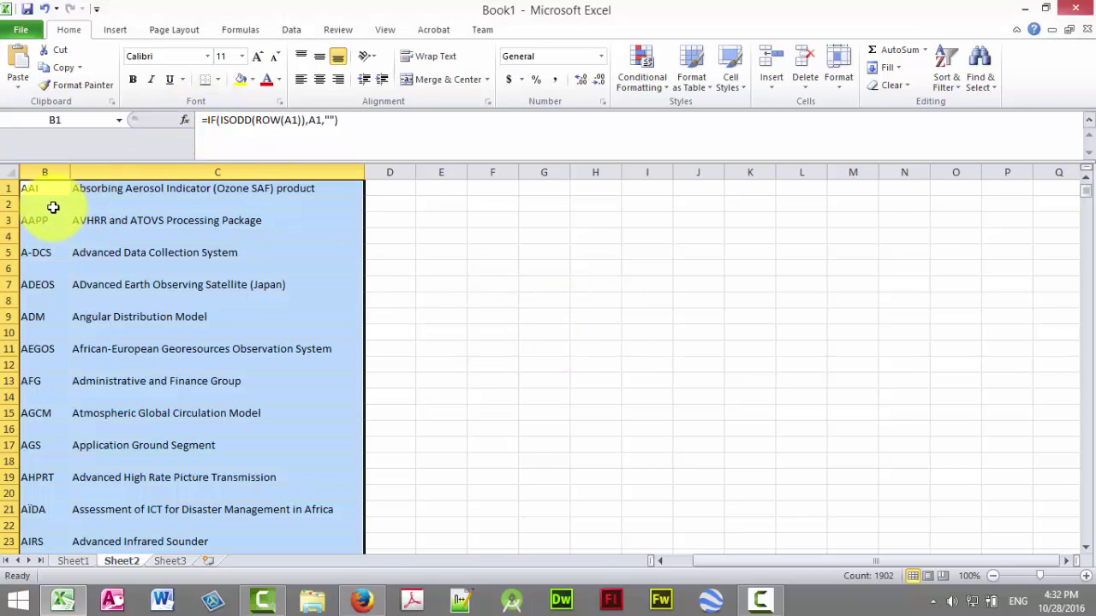
pyautogui.click(53, 207)
pyautogui.click(149, 205)
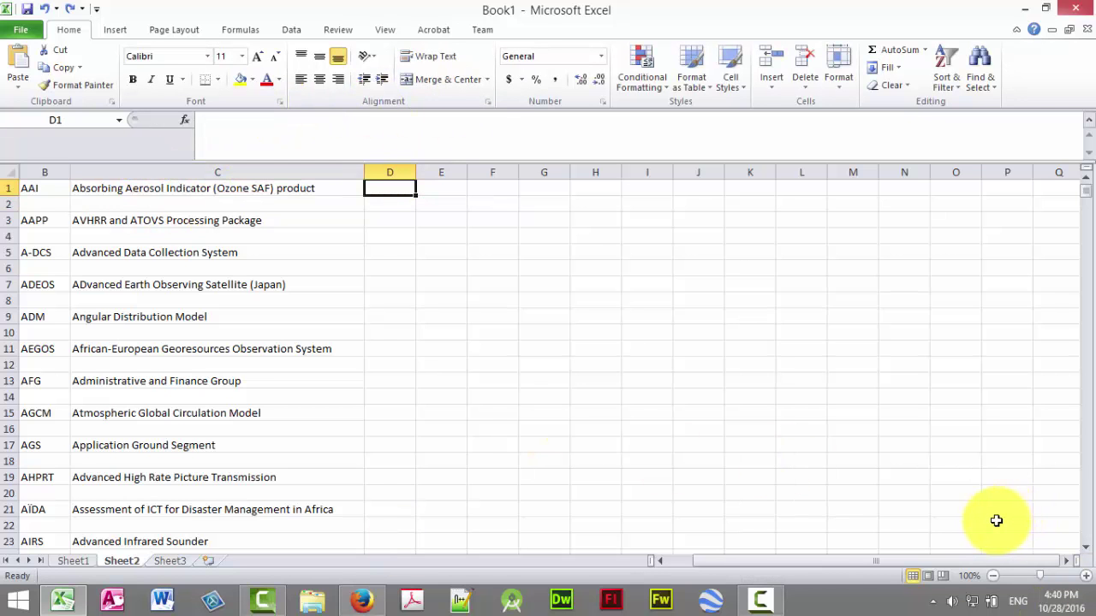
# Enter the formula =MOD(ROW(D1),2) in cell D1 and fill it down column D alongside the whole list
pyautogui.write('=MED')
pyautogui.press('BackSpace')
pyautogui.press('BackSpace')
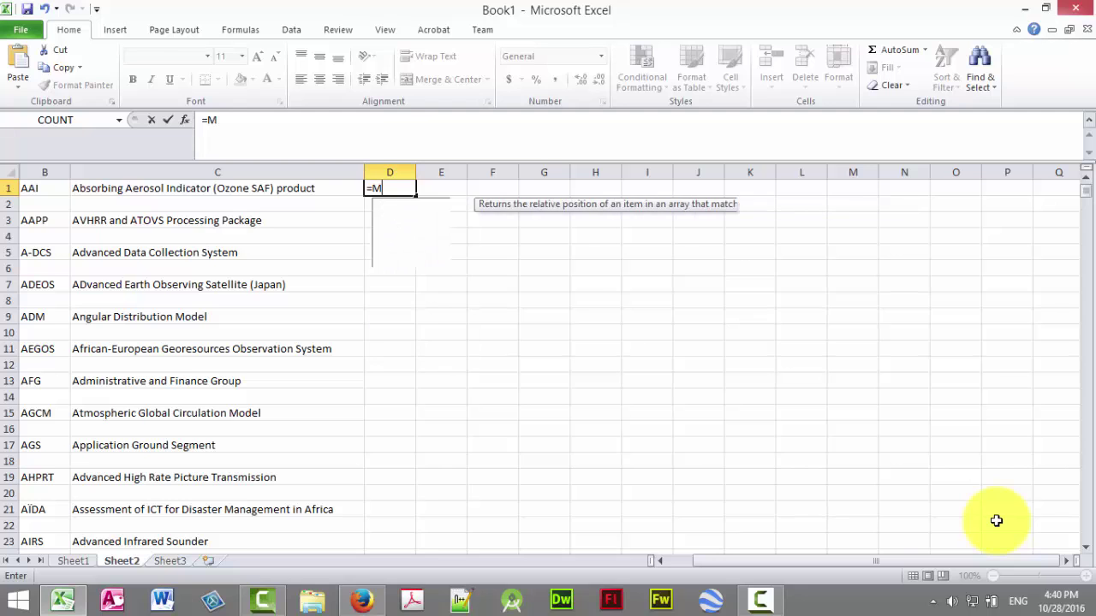
pyautogui.write('OD')
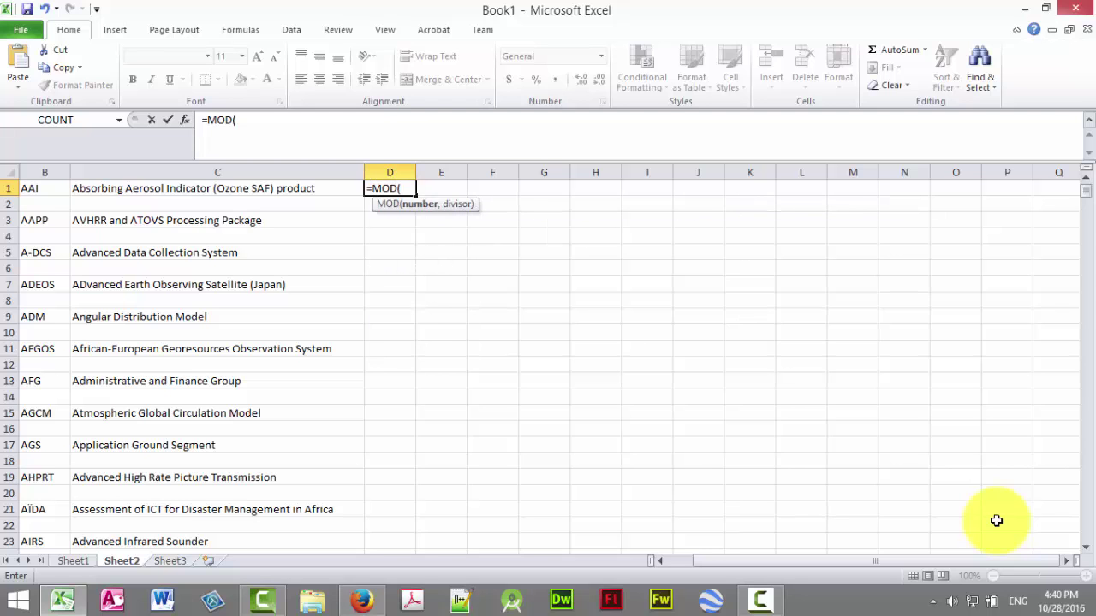
pyautogui.write('(ROW')
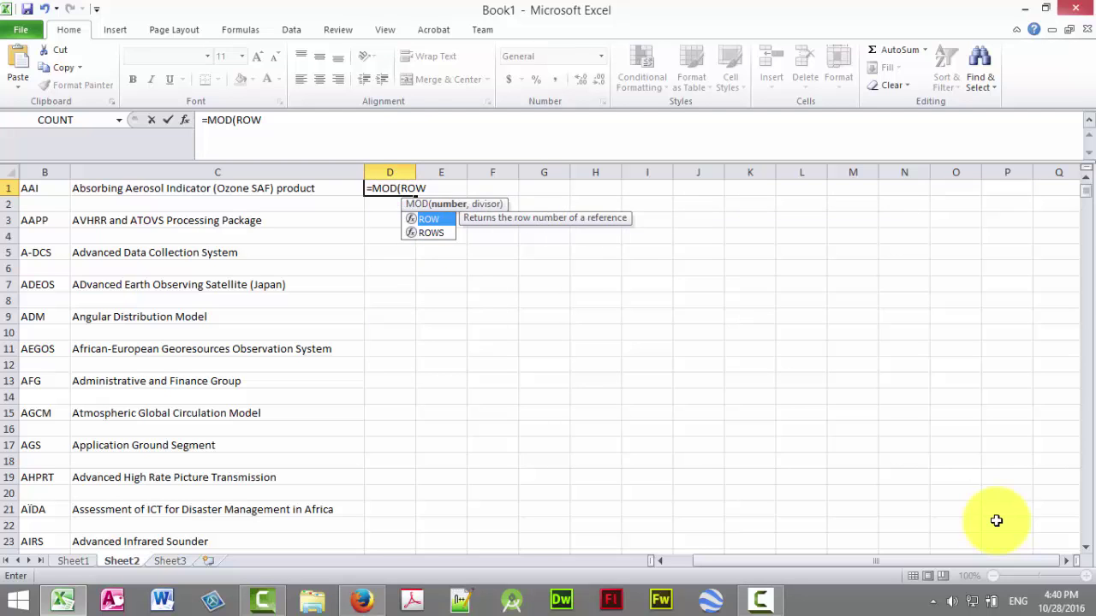
pyautogui.write('(D')
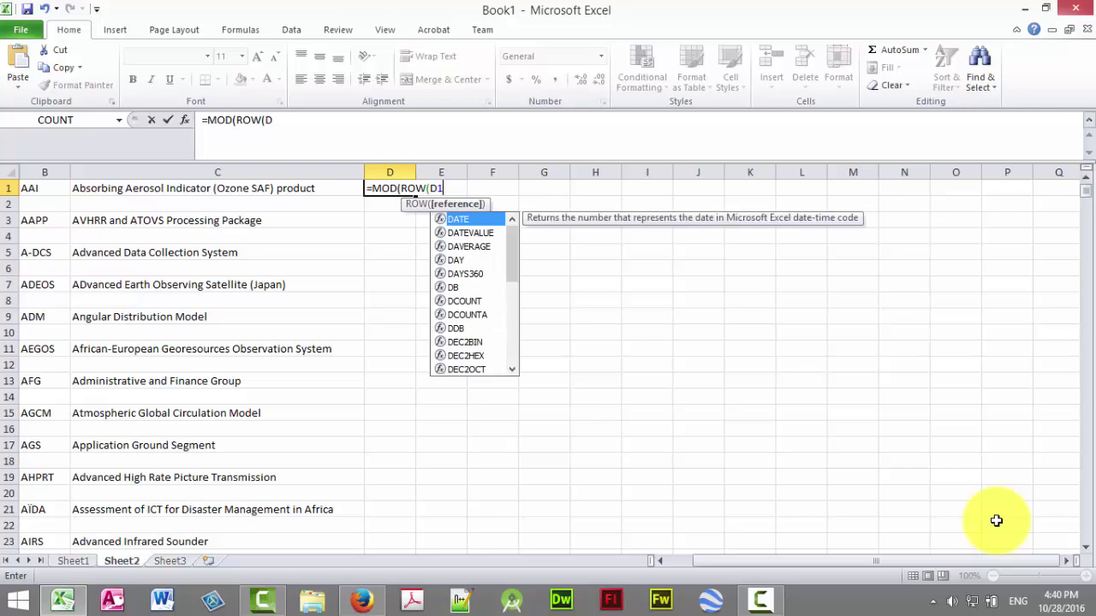
pyautogui.write('1')
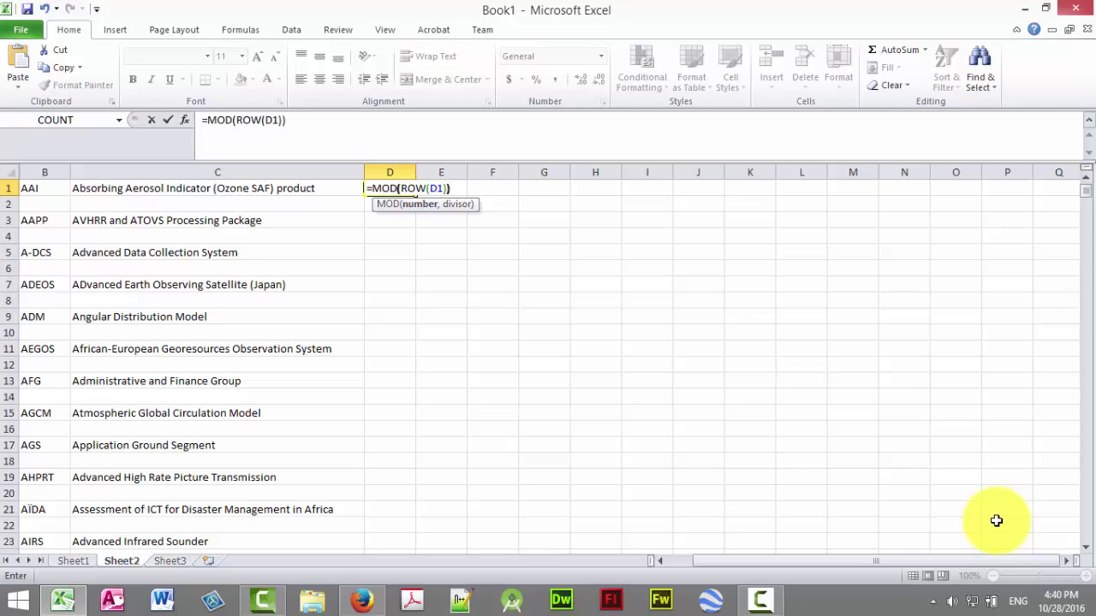
pyautogui.press('BackSpace')
pyautogui.press('Tab')
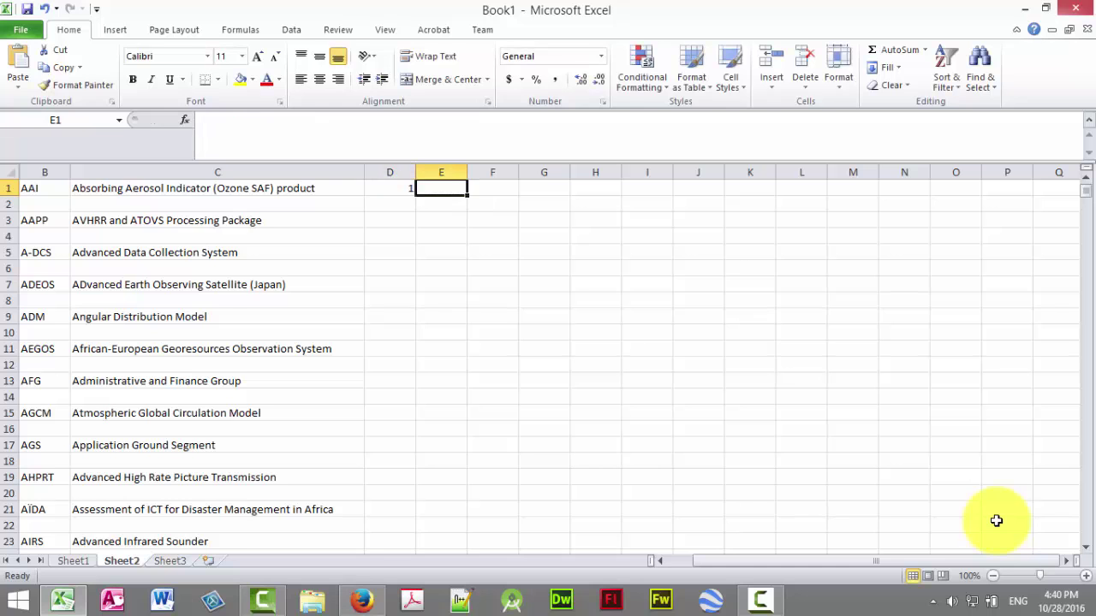
pyautogui.click(379, 188)
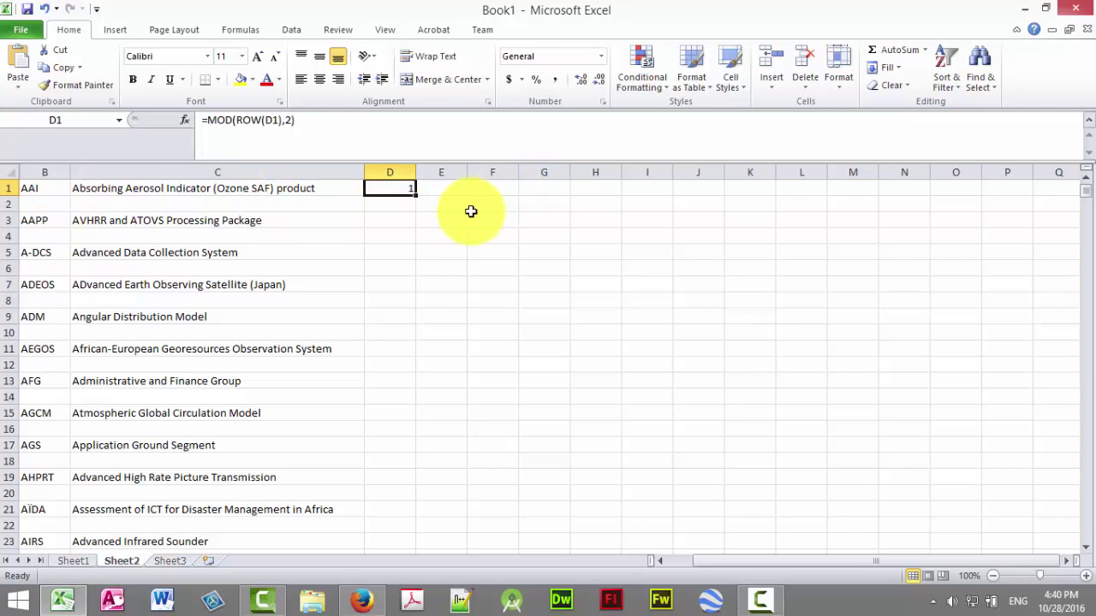
pyautogui.doubleClick(413, 195)
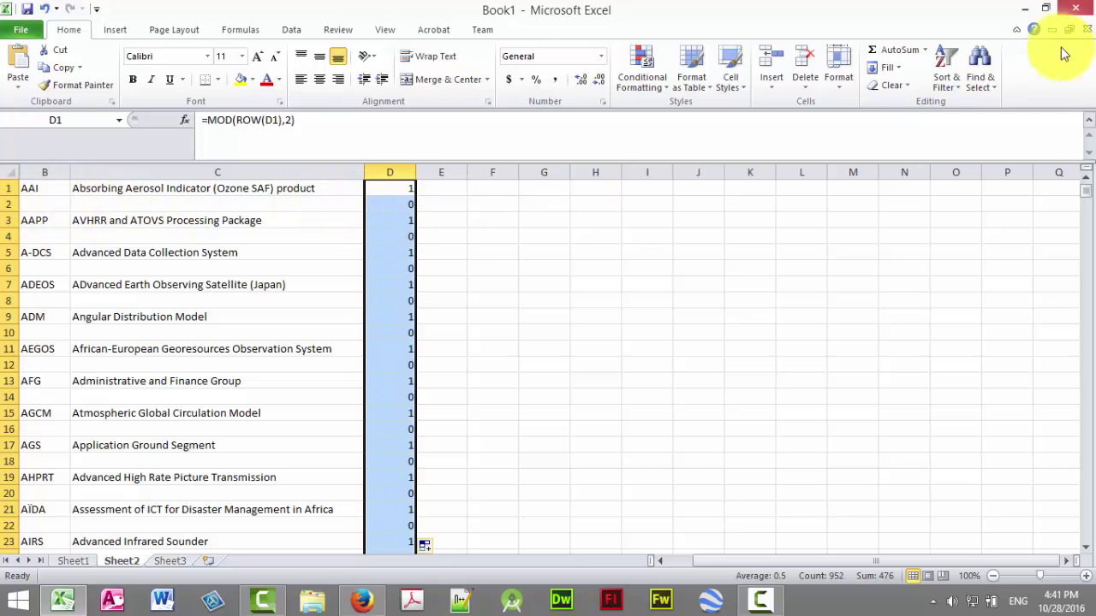
# Add a filter to column D and show only the rows with the value 0
pyautogui.click(948, 86)
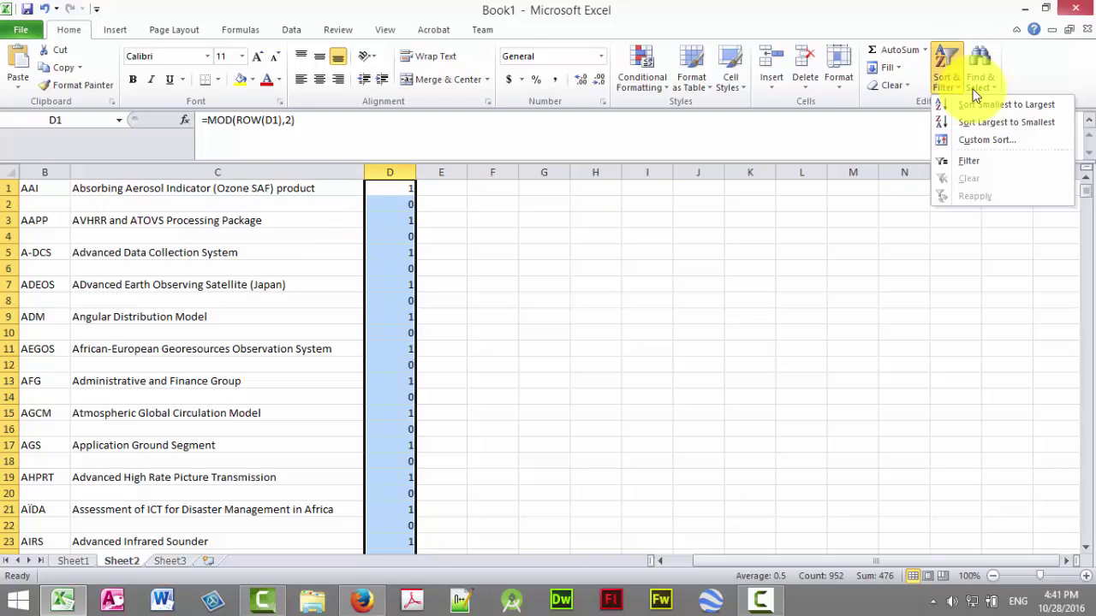
pyautogui.click(985, 161)
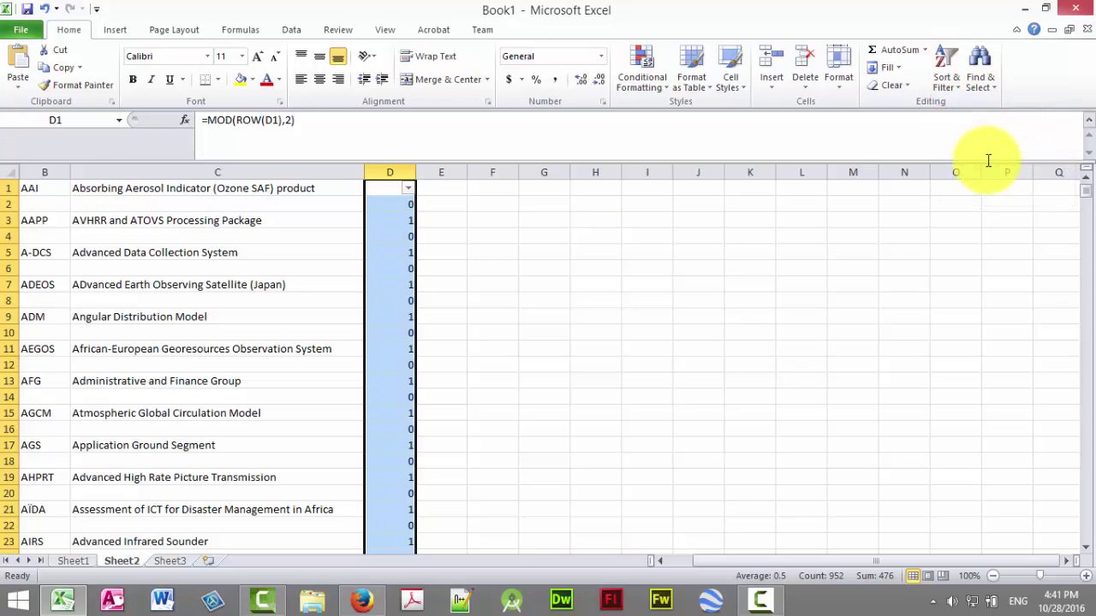
pyautogui.click(408, 189)
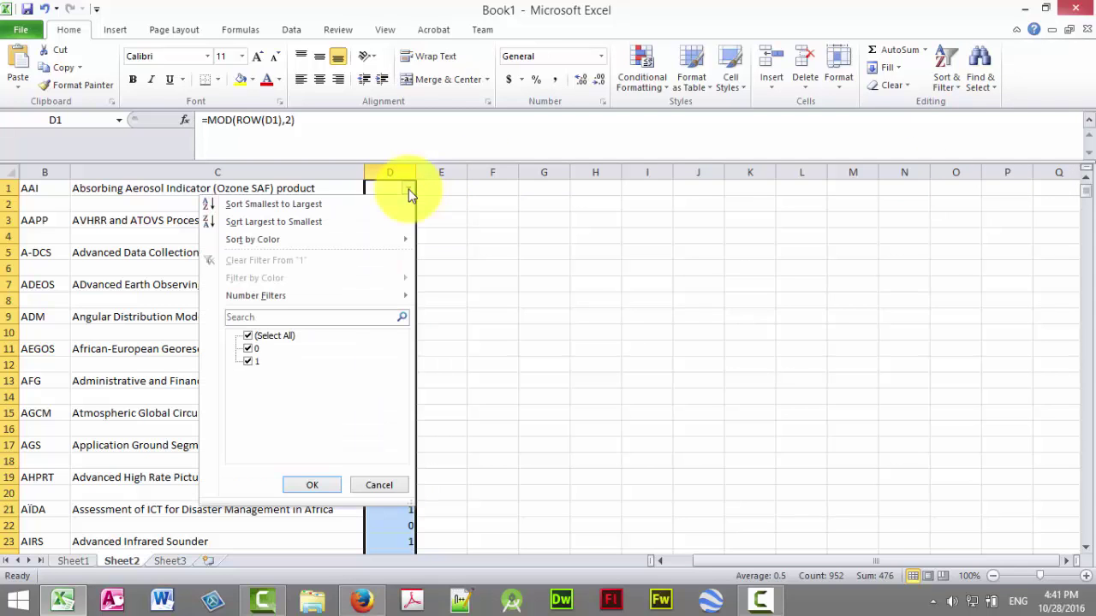
pyautogui.click(249, 362)
pyautogui.click(310, 487)
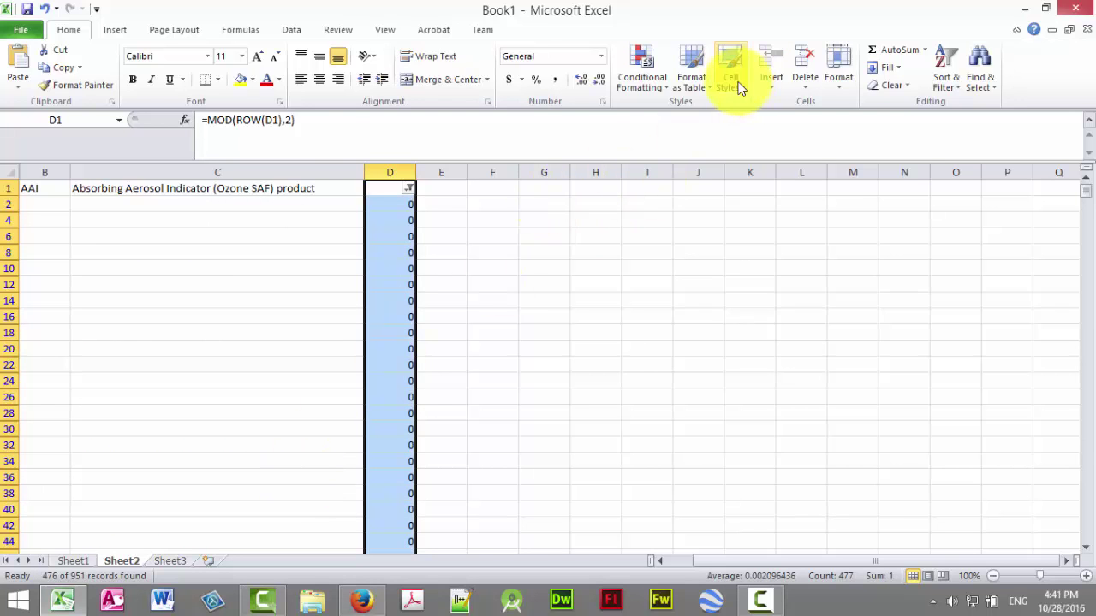
pyautogui.click(813, 83)
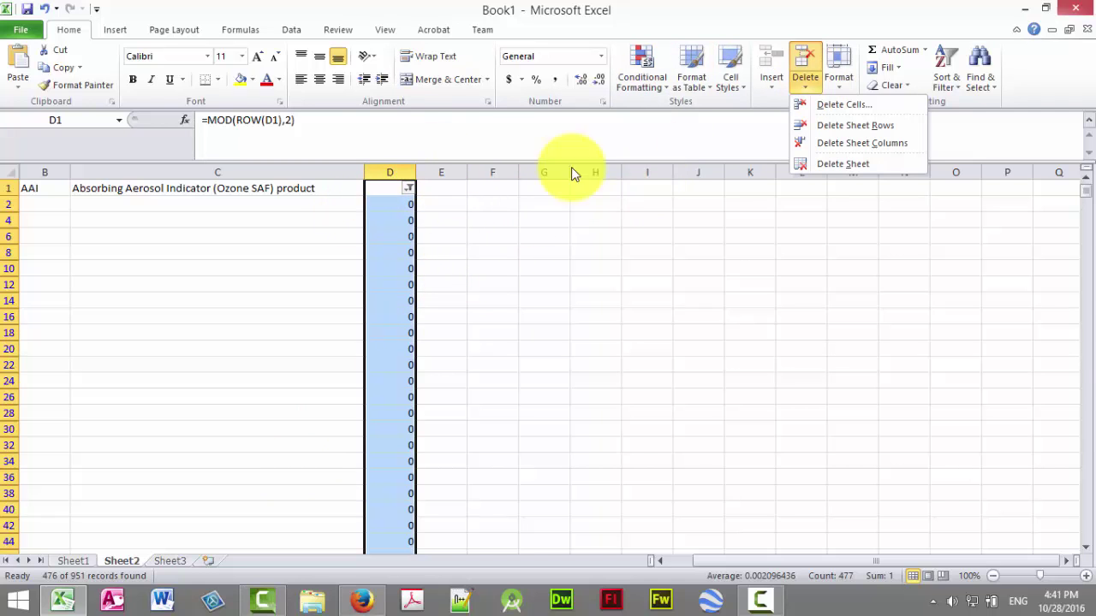
# Change the column D filter to show only the rows with the value 1
pyautogui.click(409, 188)
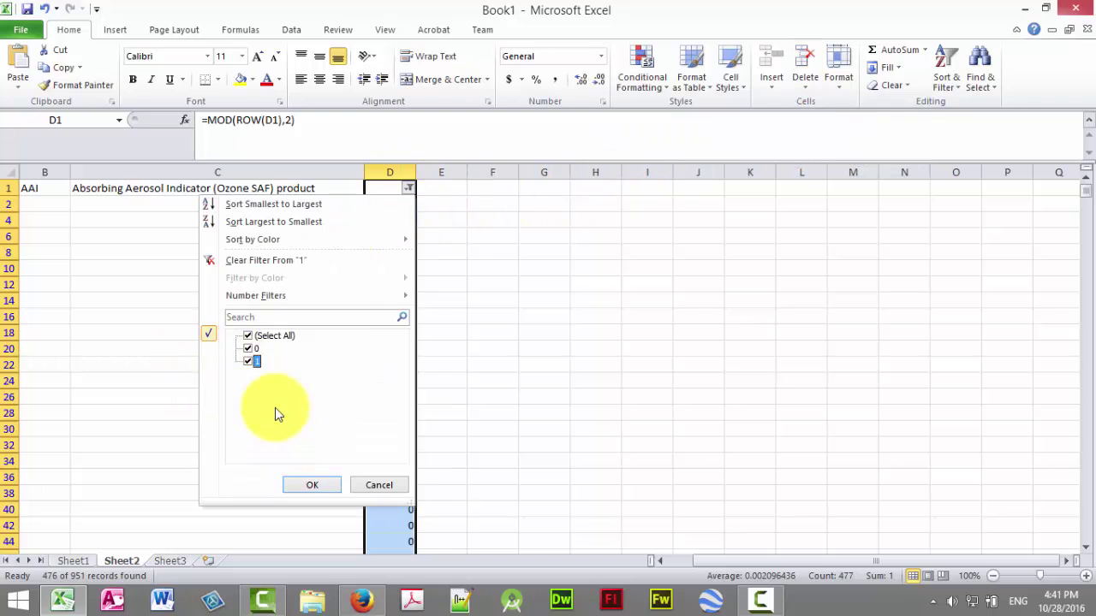
pyautogui.click(248, 349)
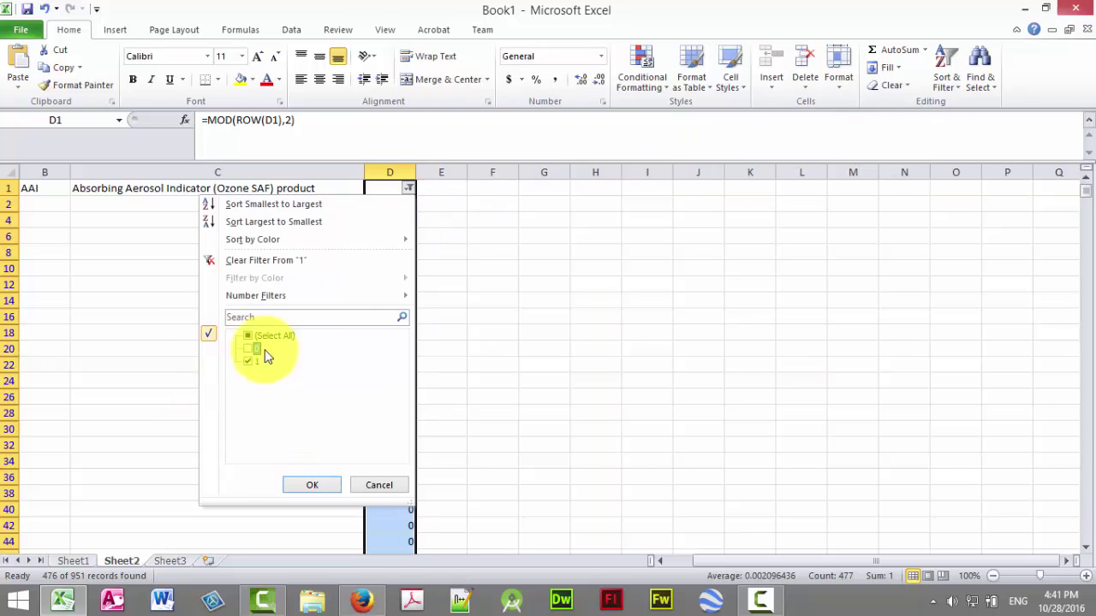
pyautogui.click(315, 485)
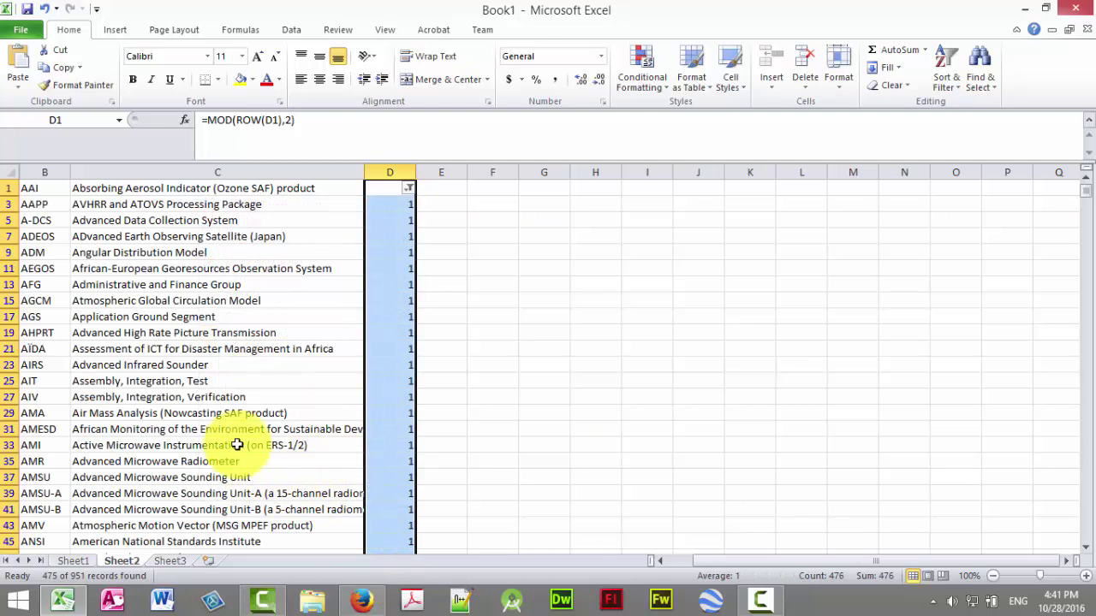